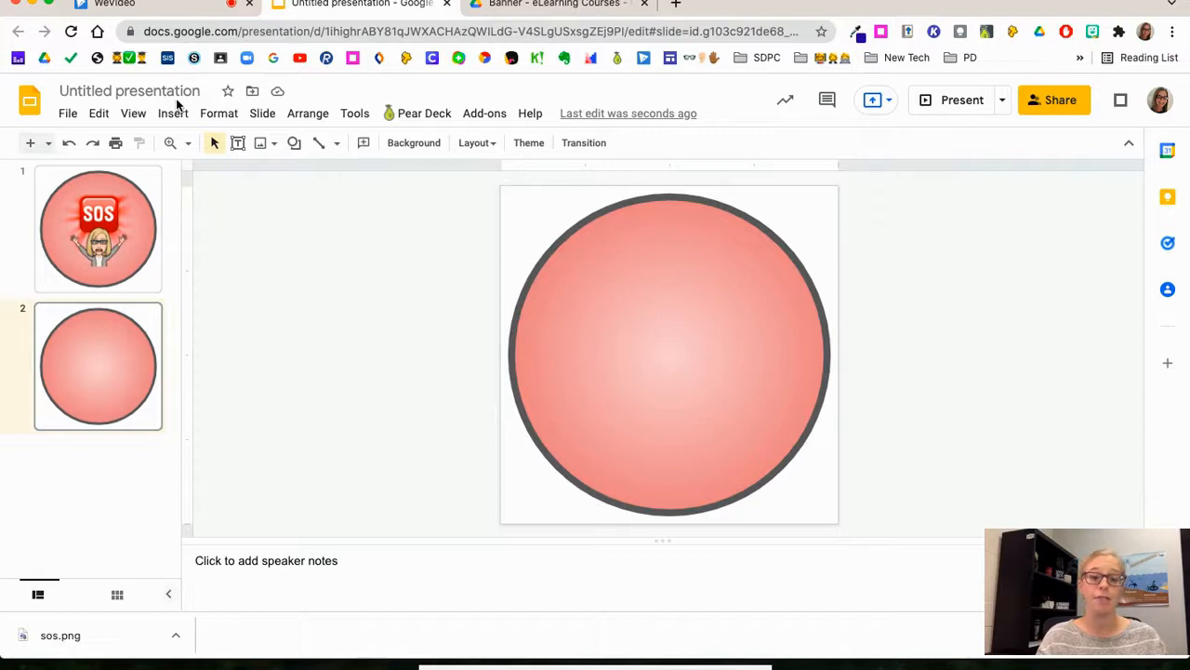
# Step: Rename the presentation as "banner buttons"
pyautogui.click(170, 91)
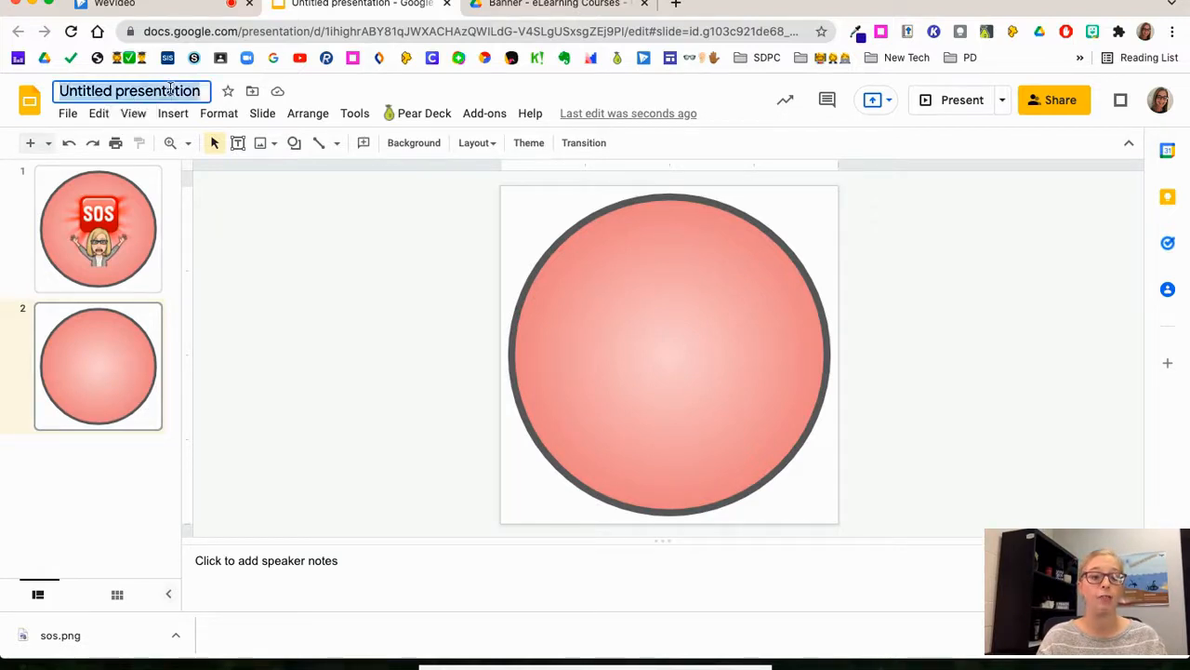
pyautogui.write('banne')
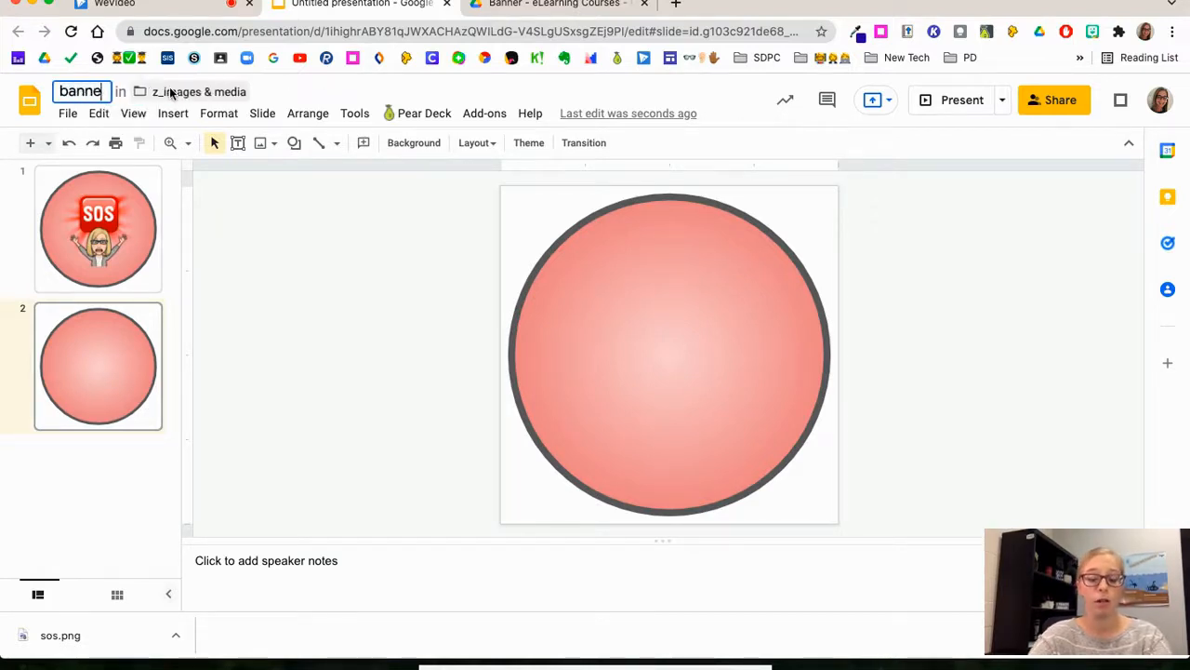
pyautogui.write('r buttons')
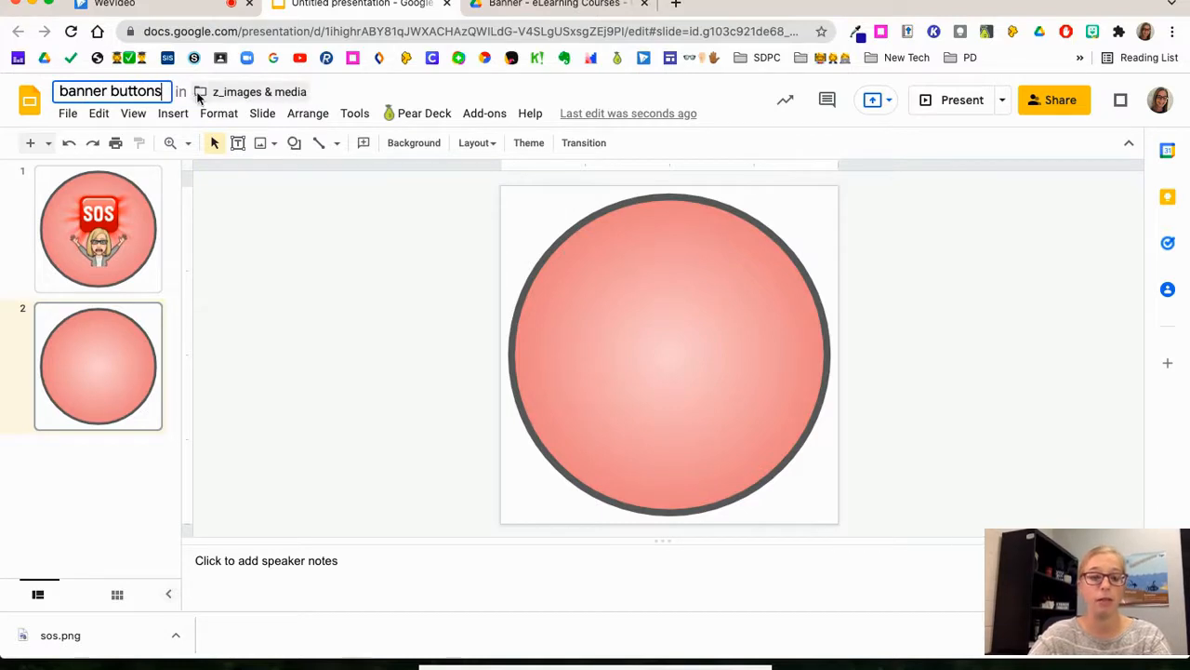
# Step: Move the presentation from z_images & media into the Banner folder within the model course folder and accept the permission change
pyautogui.click(198, 90)
pyautogui.scroll(-3, 293, 192)
pyautogui.scroll(-10, 293, 192)
pyautogui.scroll(15, 212, 159)
pyautogui.click(190, 130)
pyautogui.click(435, 195)
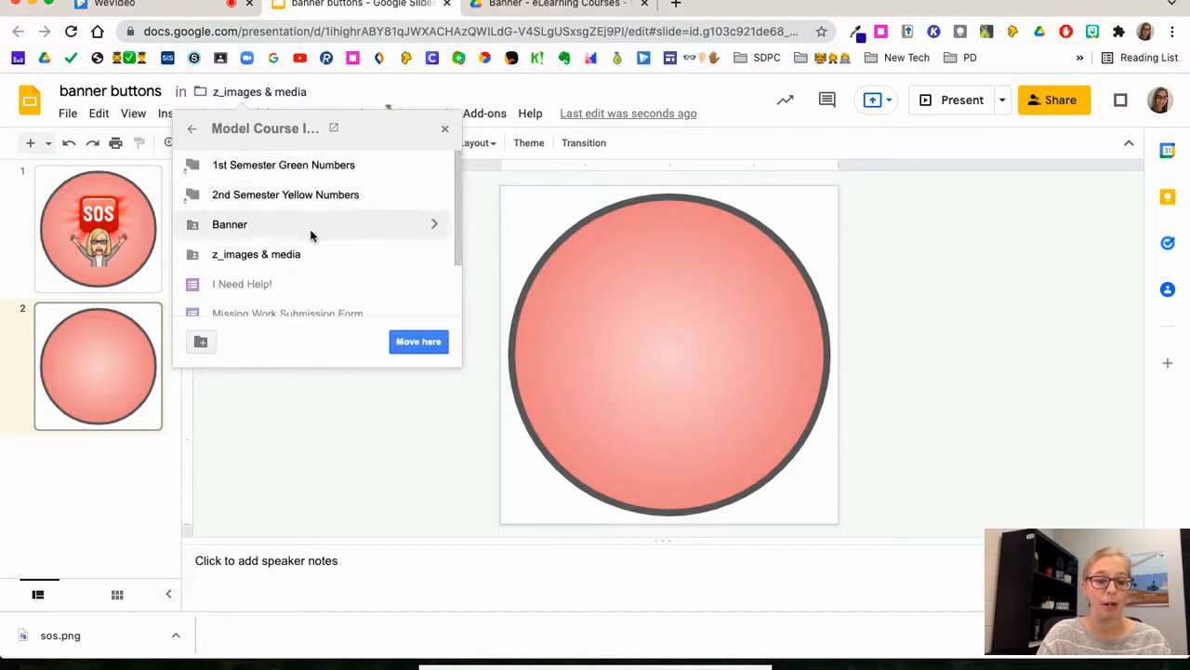
pyautogui.click(274, 234)
pyautogui.click(418, 343)
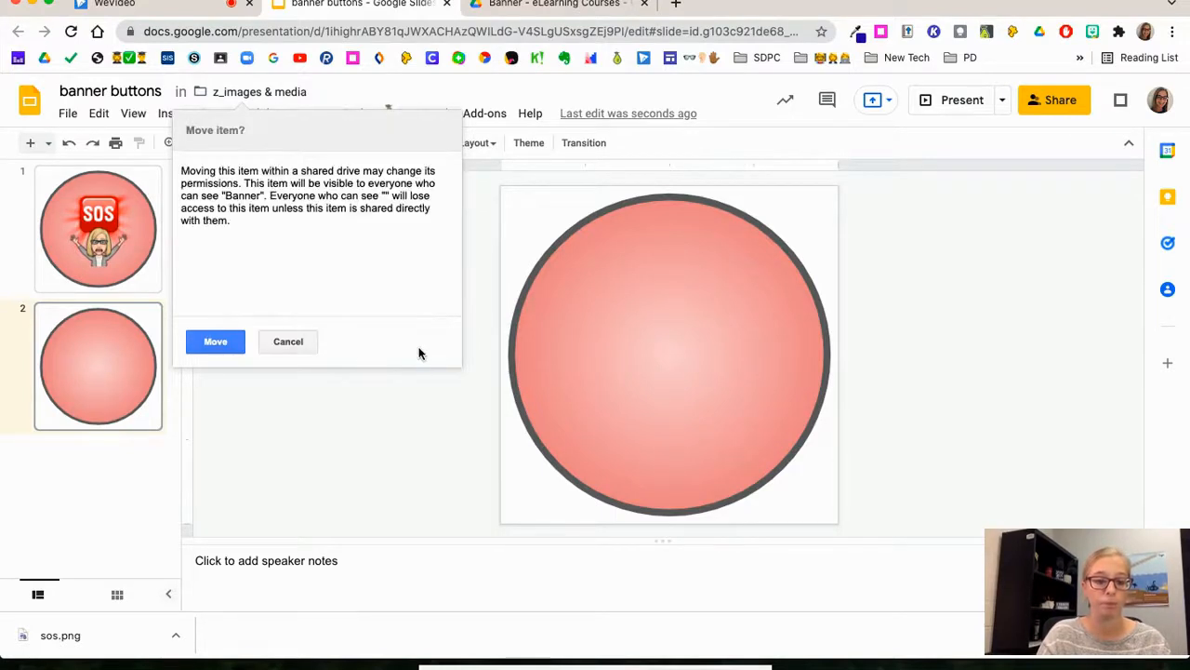
pyautogui.click(230, 343)
# Step: Download the first slide, with the SOS button, as a PNG image
pyautogui.click(74, 172)
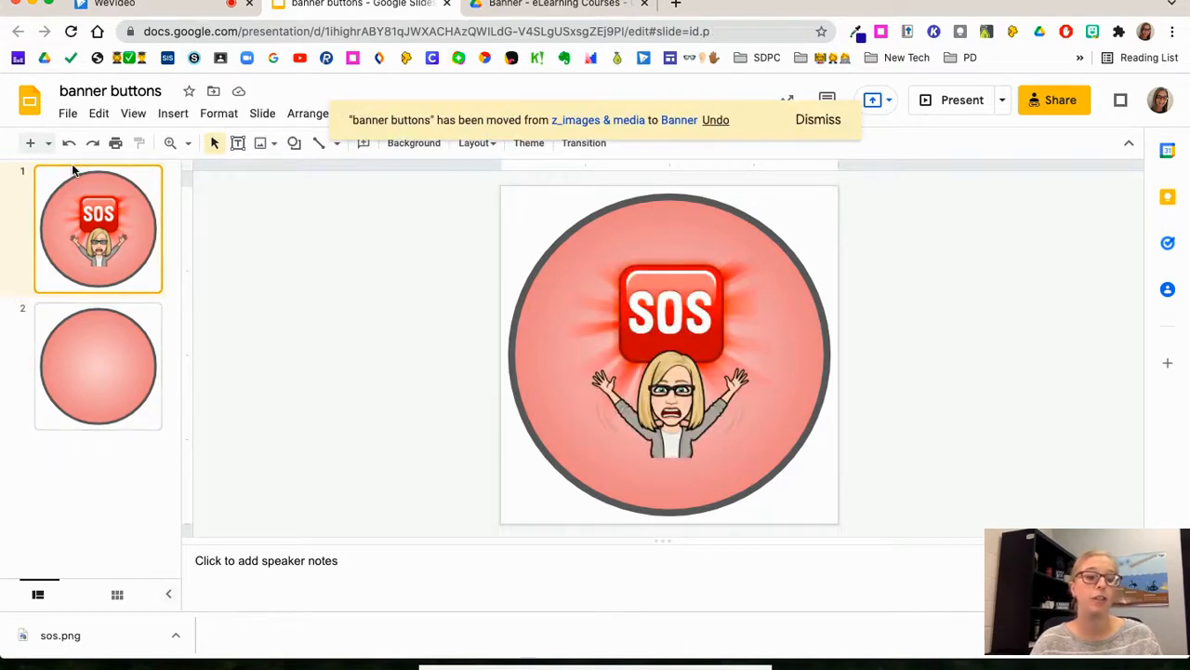
pyautogui.click(68, 113)
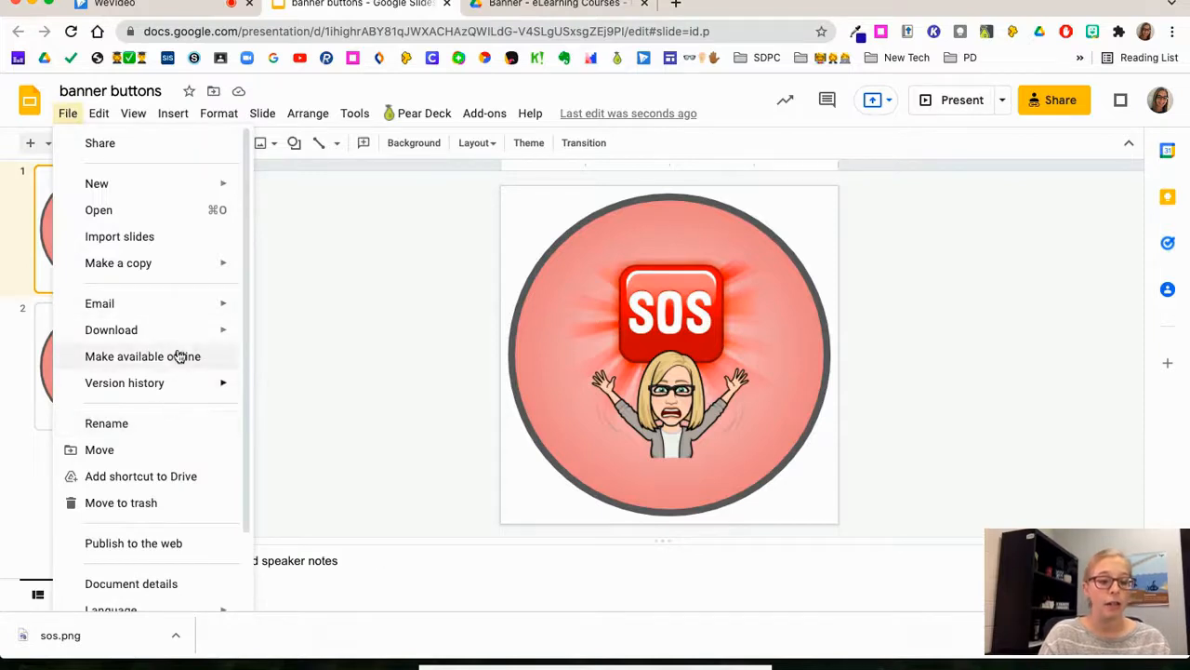
pyautogui.moveTo(177, 335)
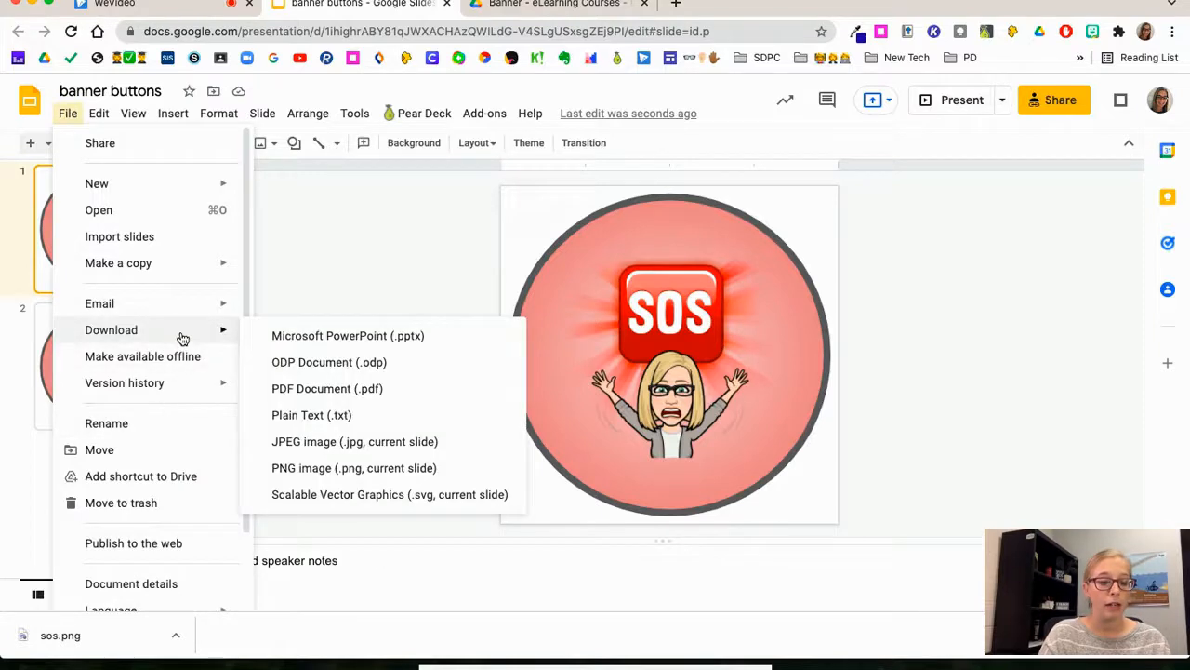
pyautogui.click(326, 472)
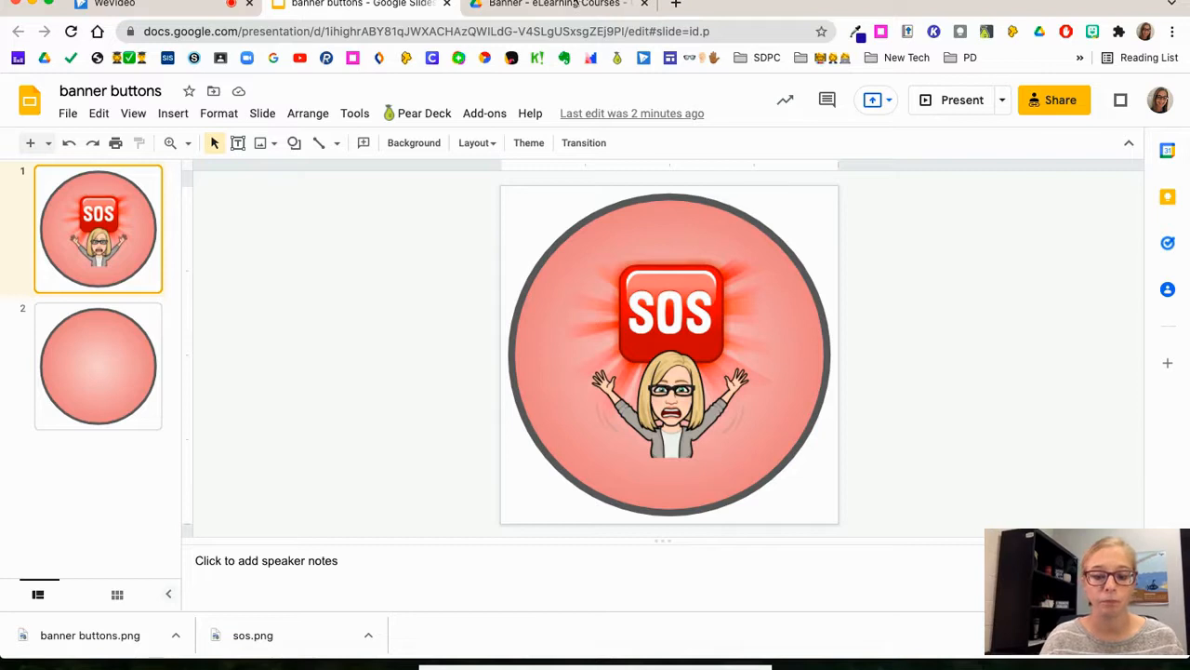
# Step: Switch to Google Drive and upload banner buttons.png from the Downloads folder into the Banner folder
pyautogui.click(549, 4)
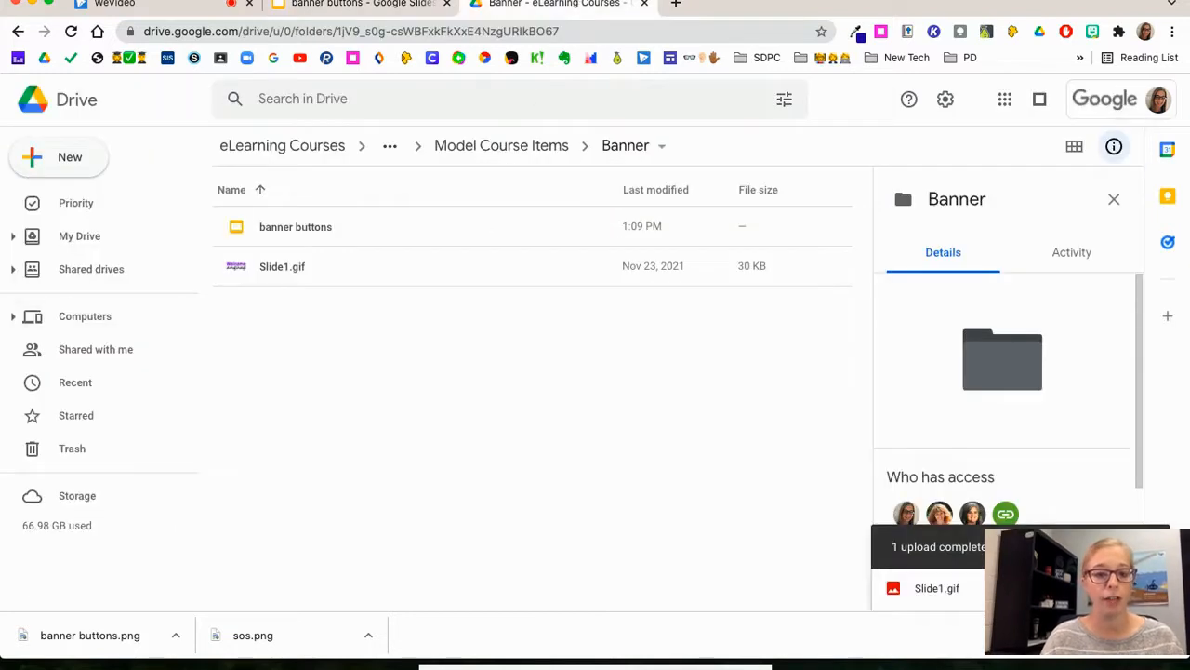
pyautogui.click(889, 662)
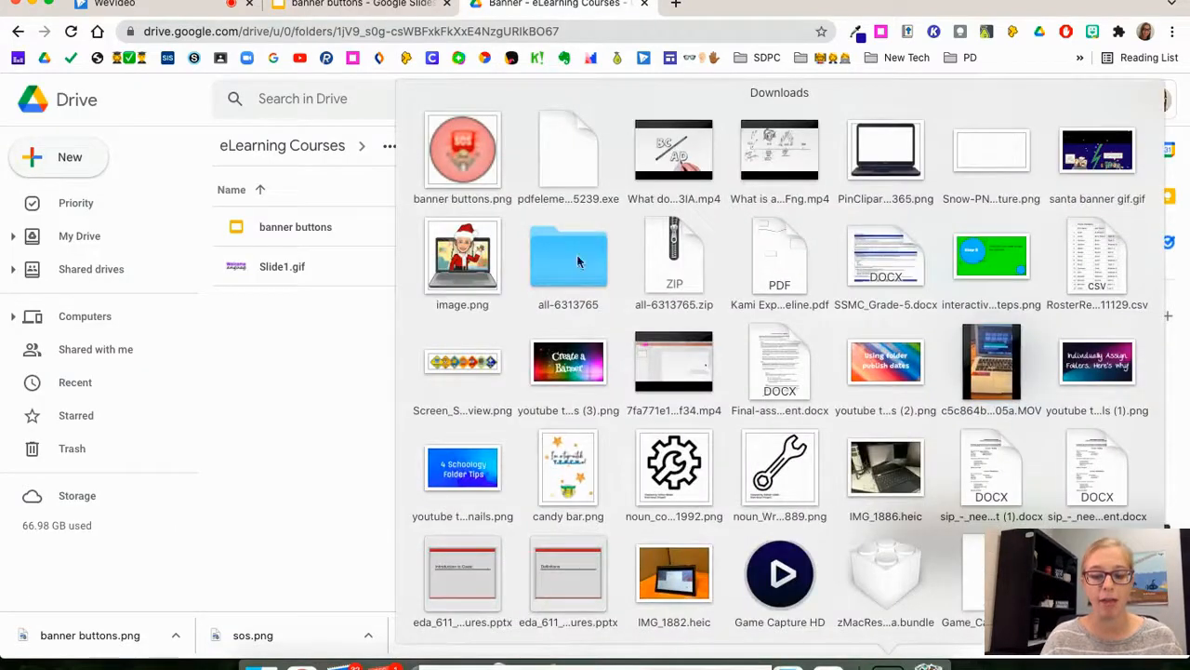
pyautogui.moveTo(489, 183); pyautogui.dragTo(322, 413)
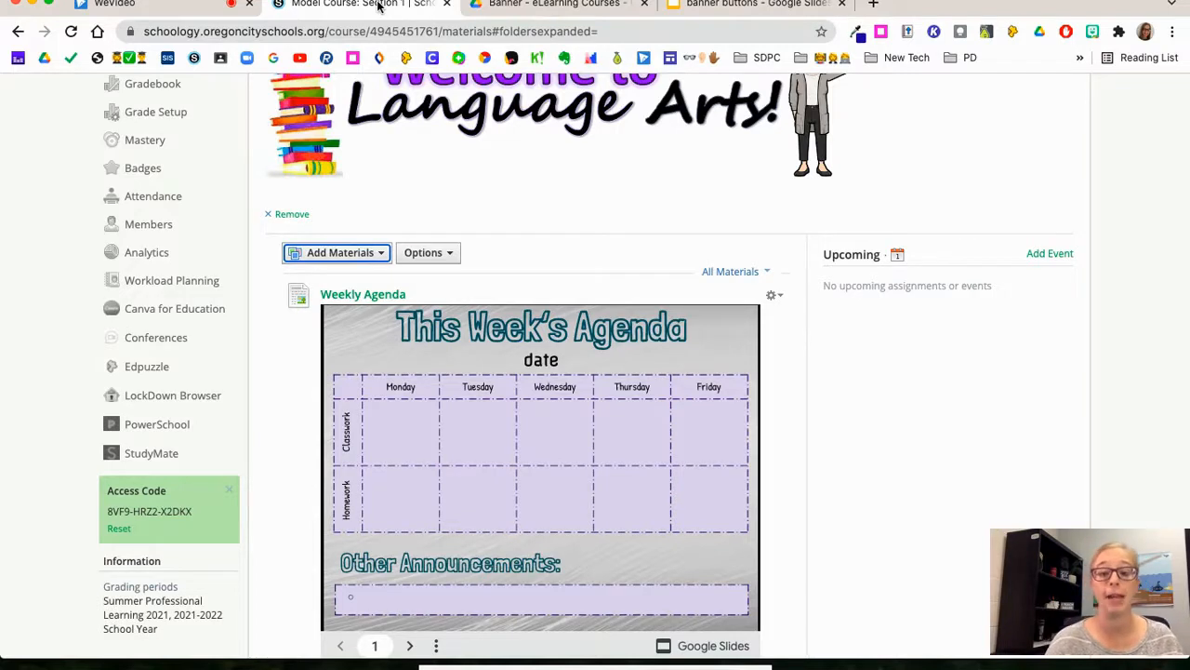
# Step: Start a new page in the course materials with the title "Banner"
pyautogui.scroll(2, 461, 160)
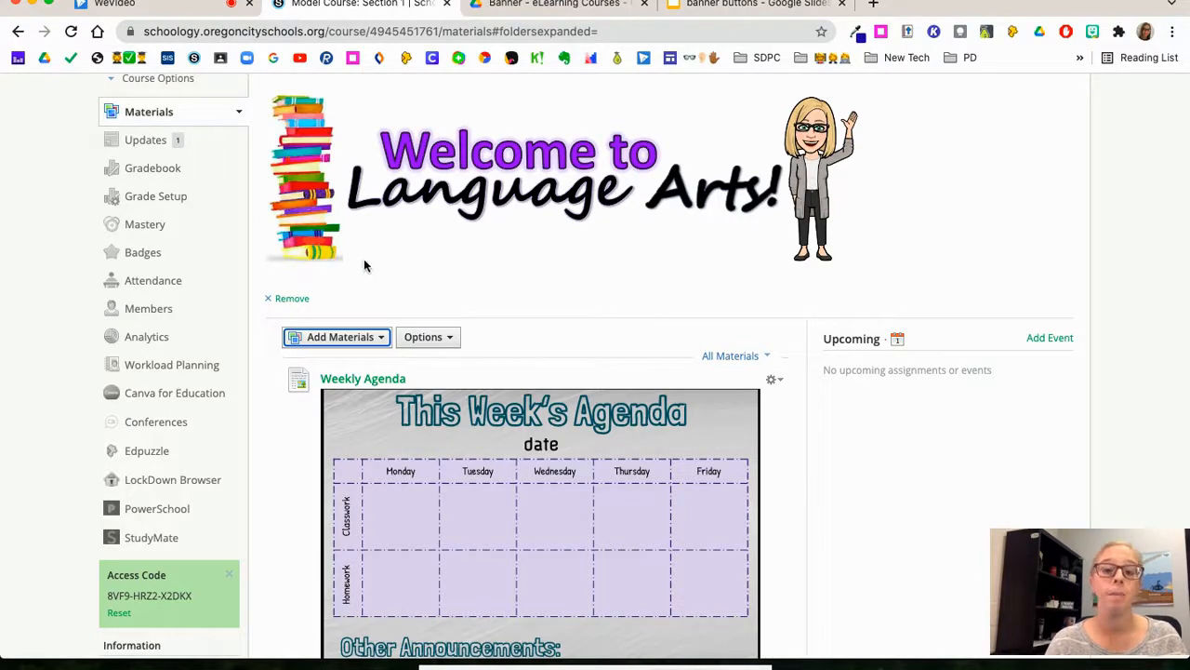
pyautogui.click(373, 340)
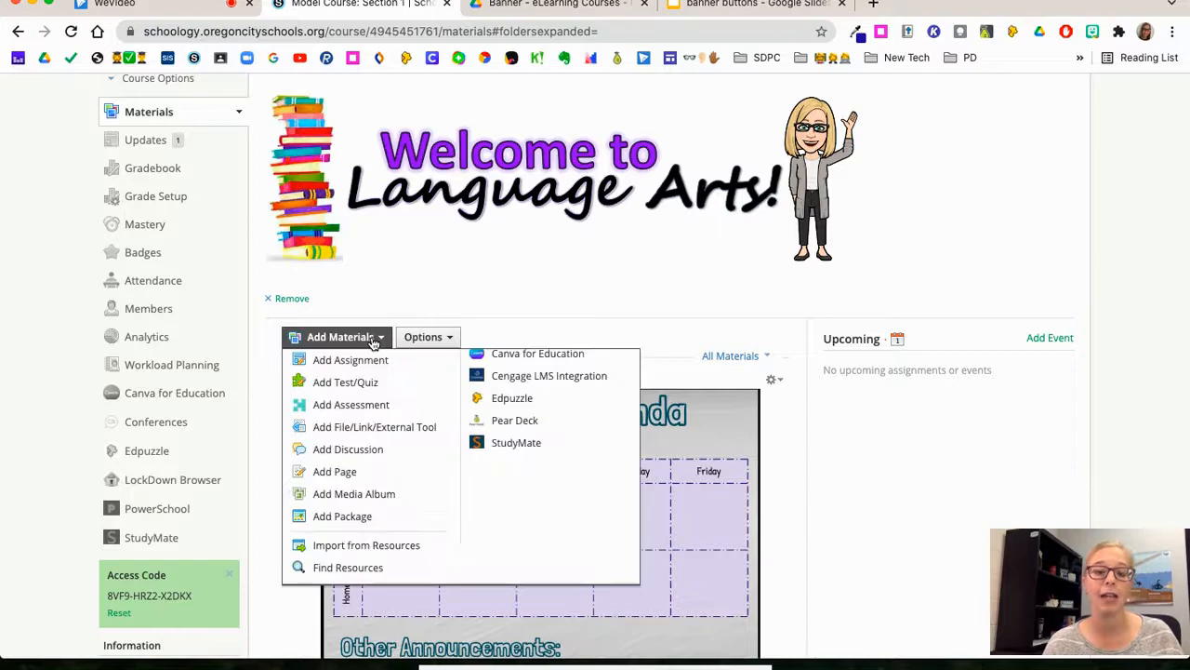
pyautogui.click(346, 473)
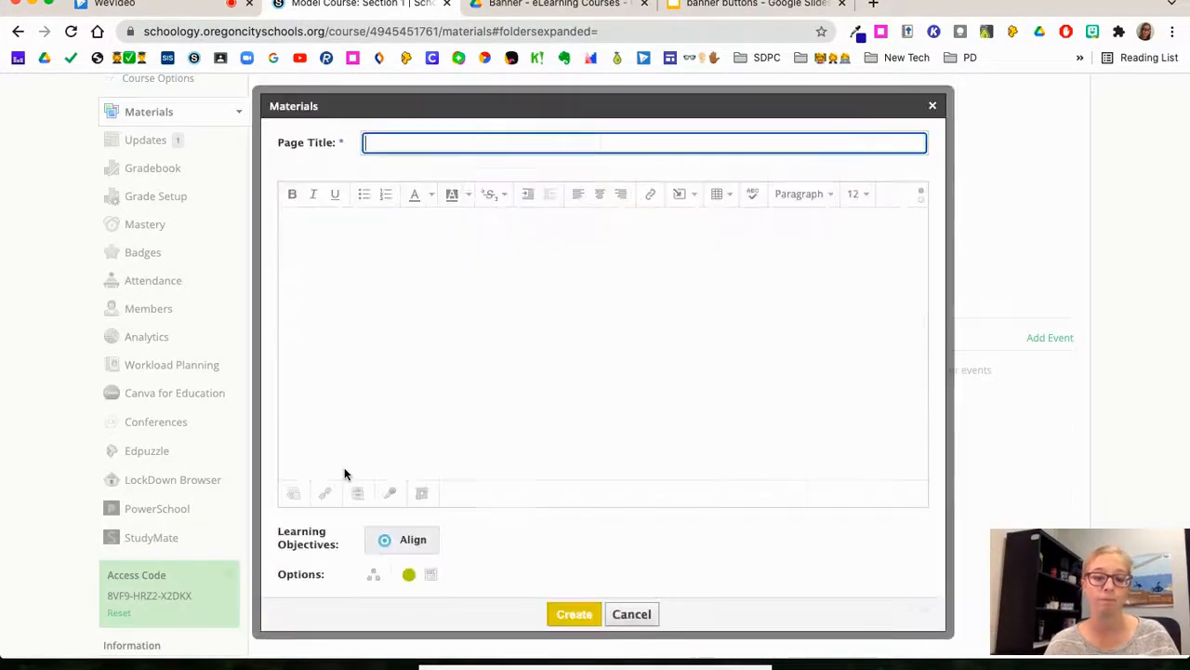
pyautogui.write('Banner')
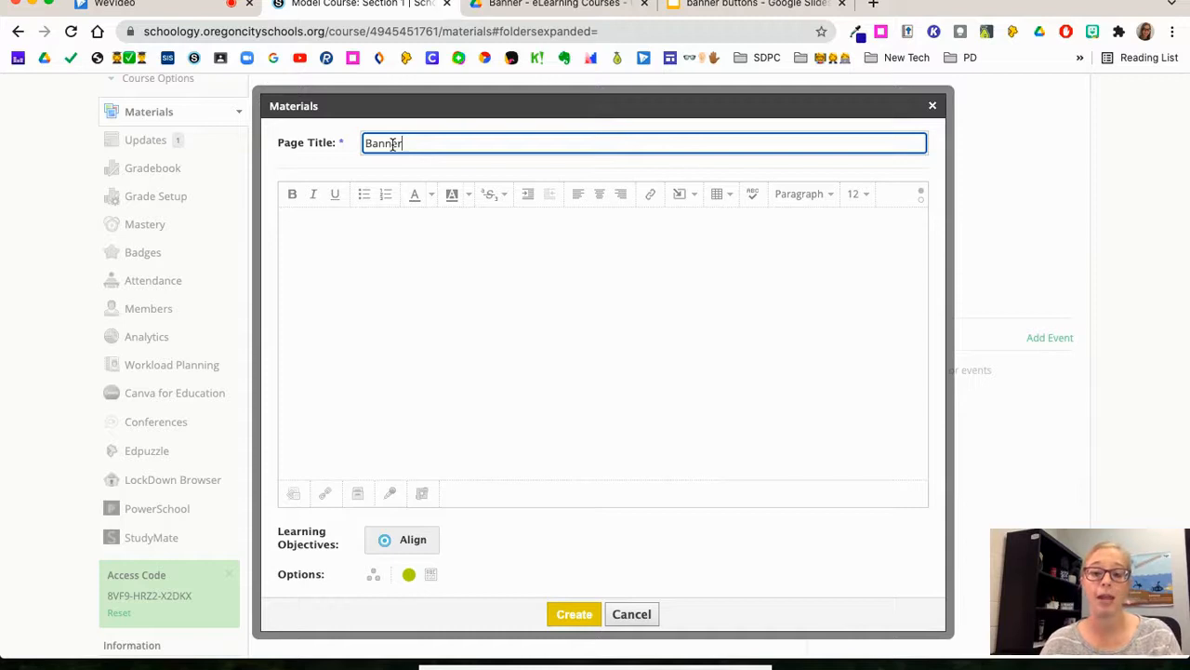
# Step: Insert the image Slide1.gif from the Banner folder into the page body
pyautogui.click(296, 226)
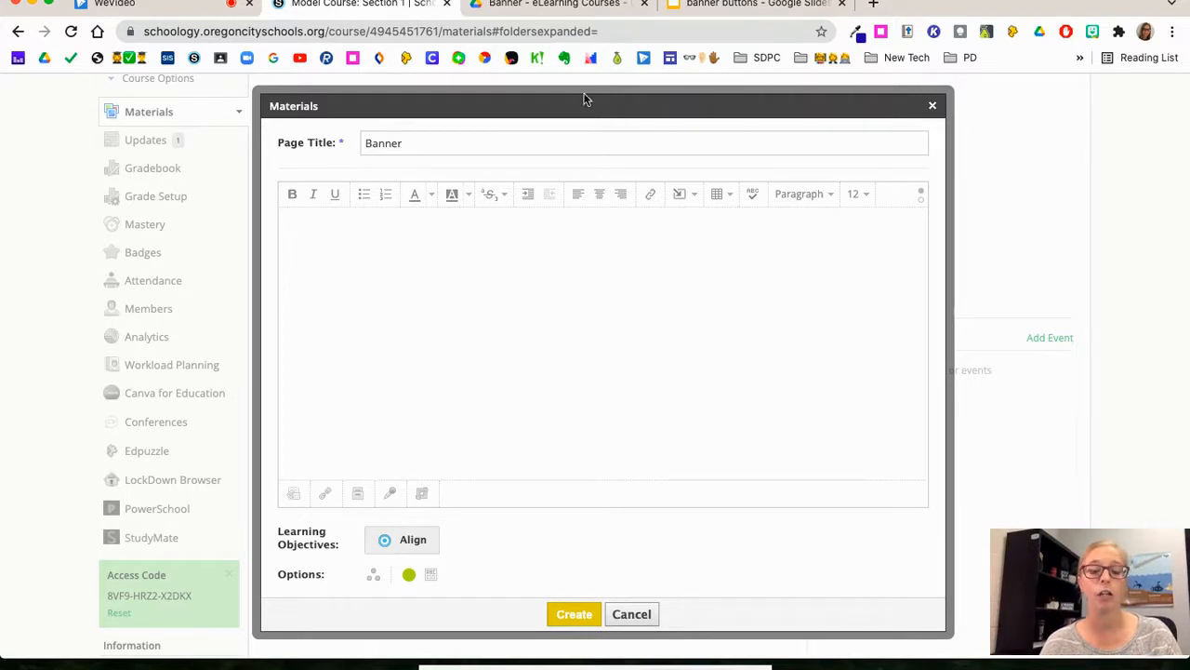
pyautogui.click(688, 195)
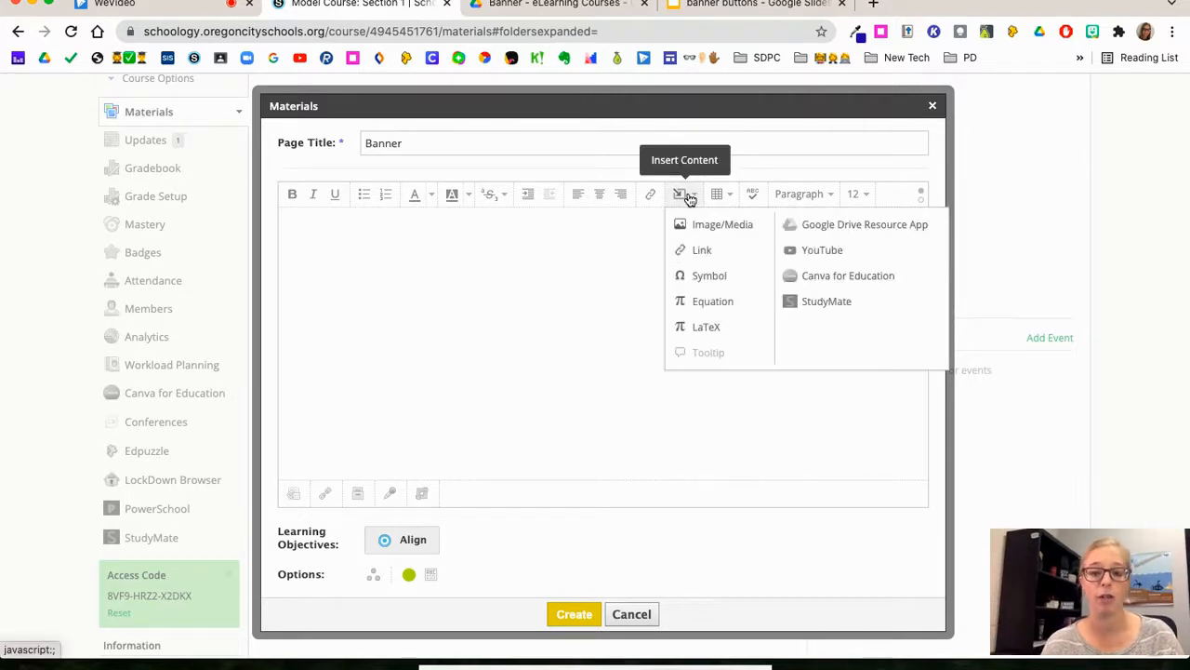
pyautogui.click(707, 226)
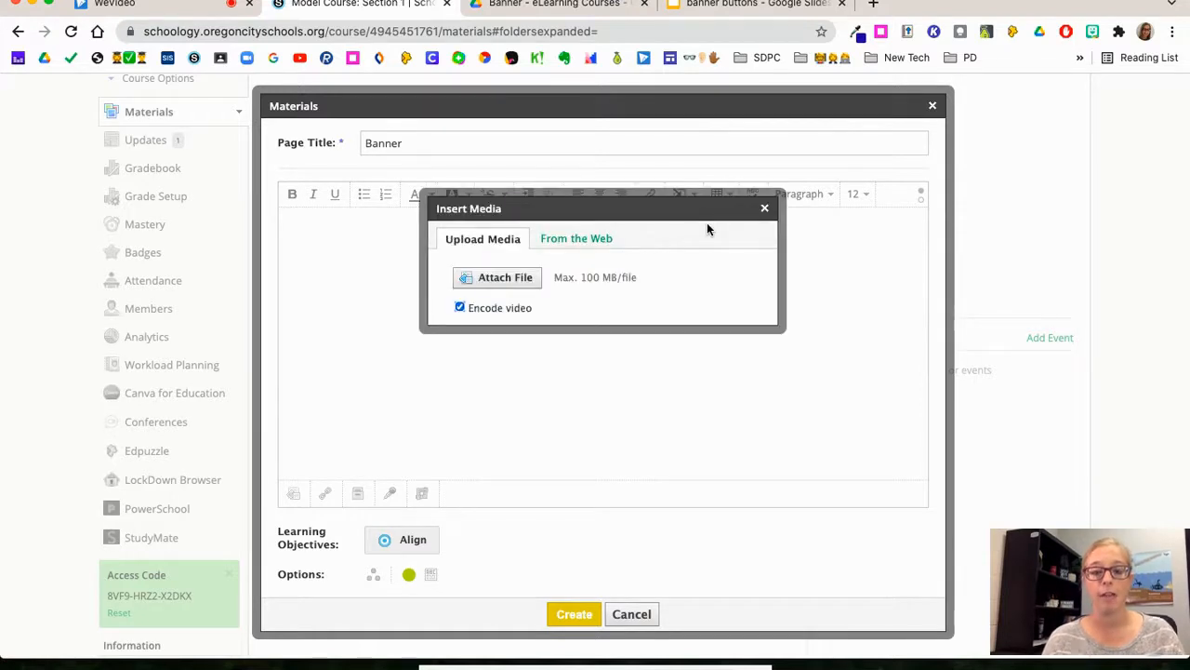
pyautogui.click(501, 283)
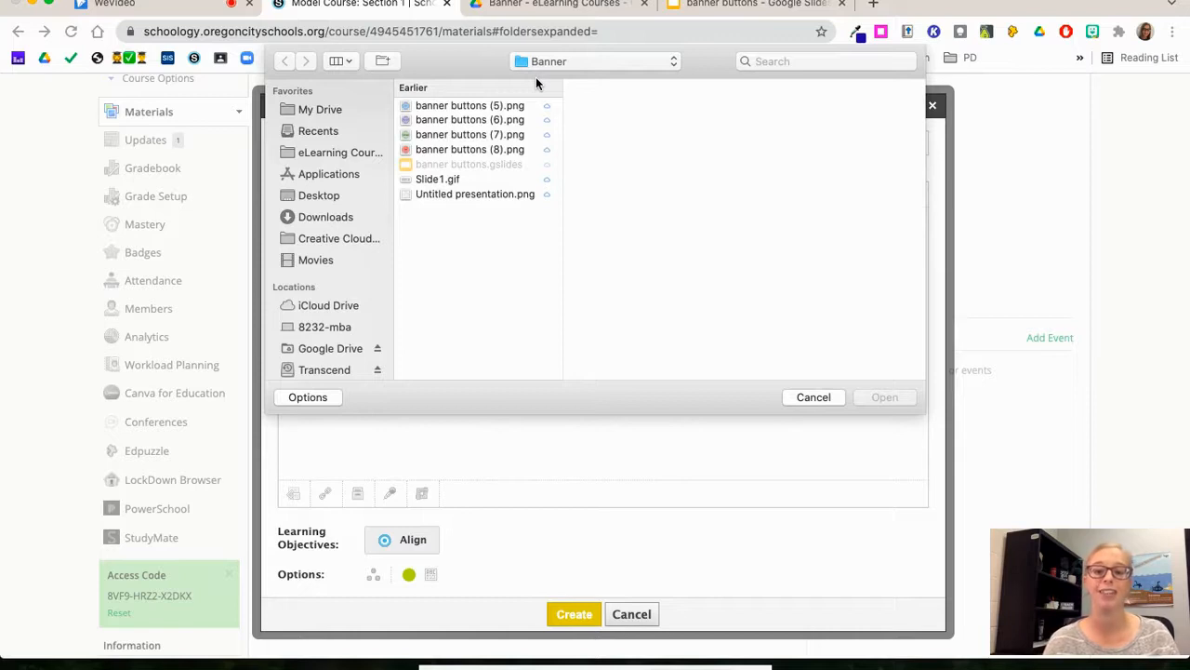
pyautogui.click(447, 179)
pyautogui.click(885, 397)
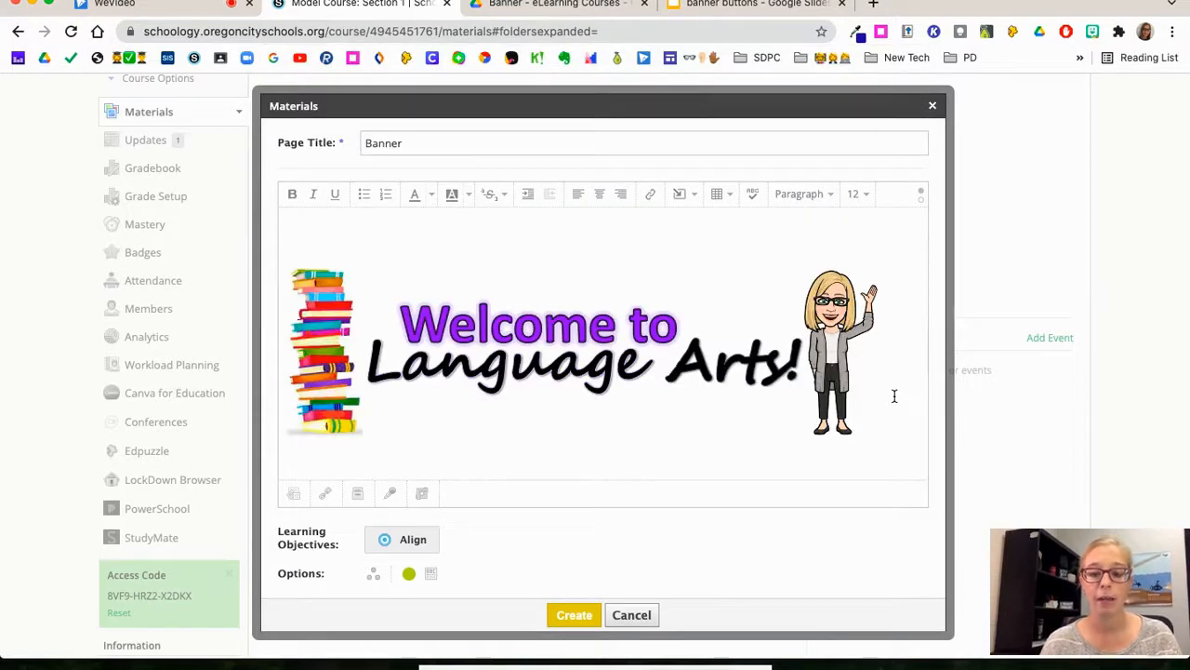
# Step: Add a new line after the banner image and insert a 4 x 1 table there
pyautogui.click(897, 383)
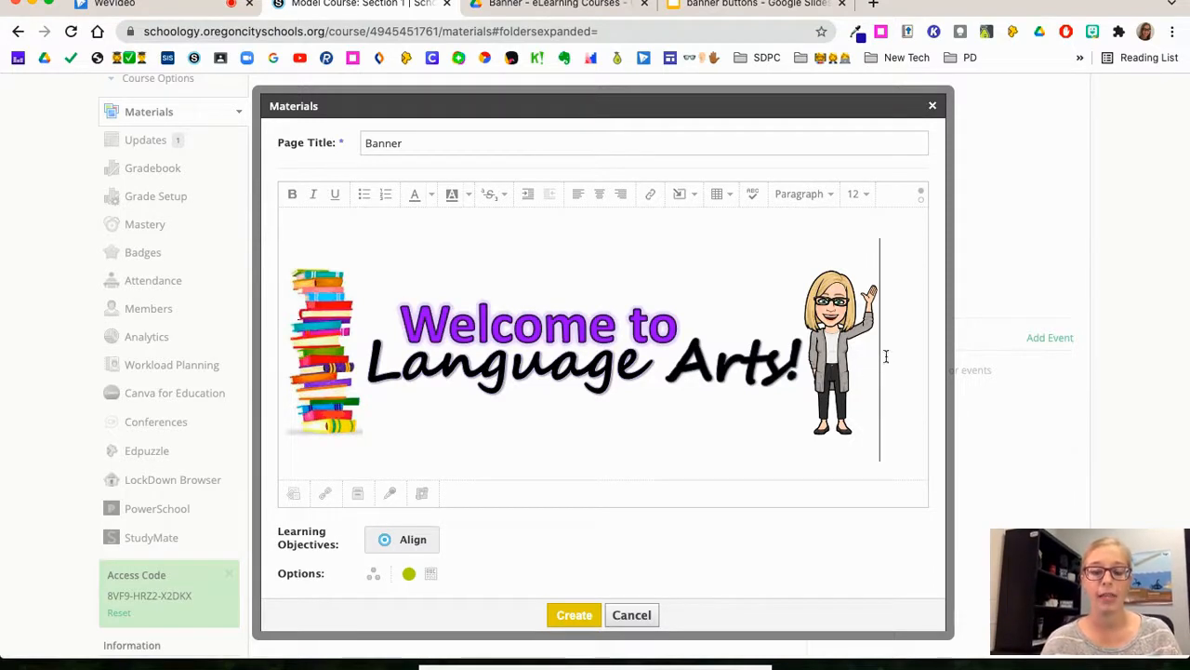
pyautogui.press('Return')
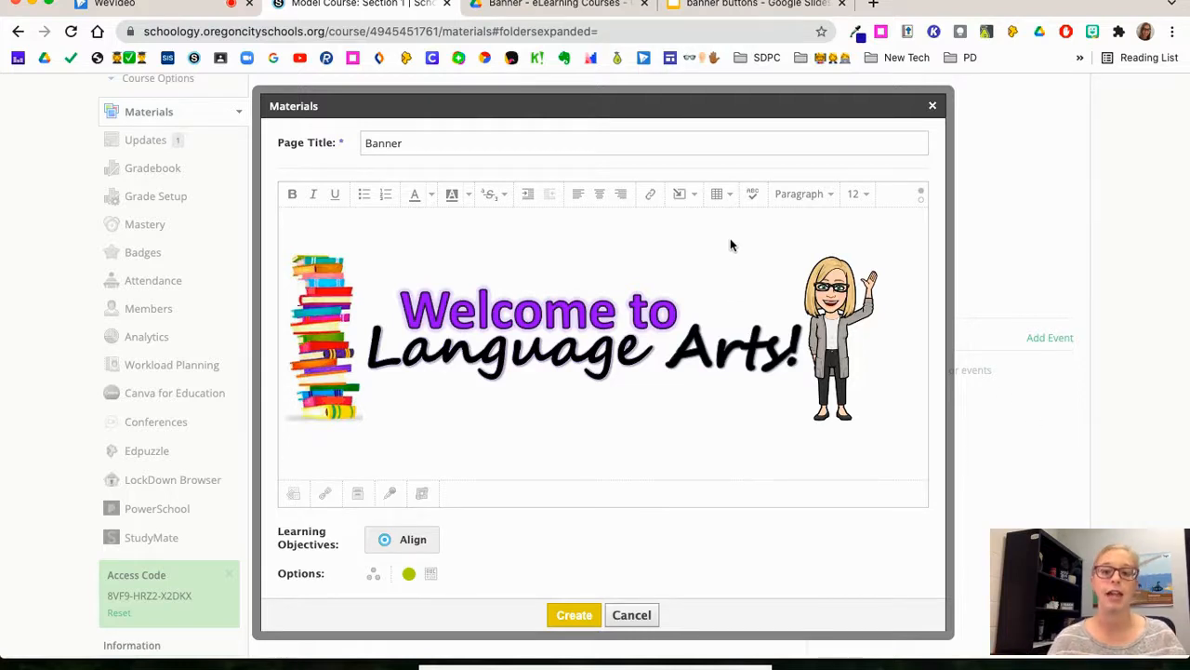
pyautogui.click(730, 199)
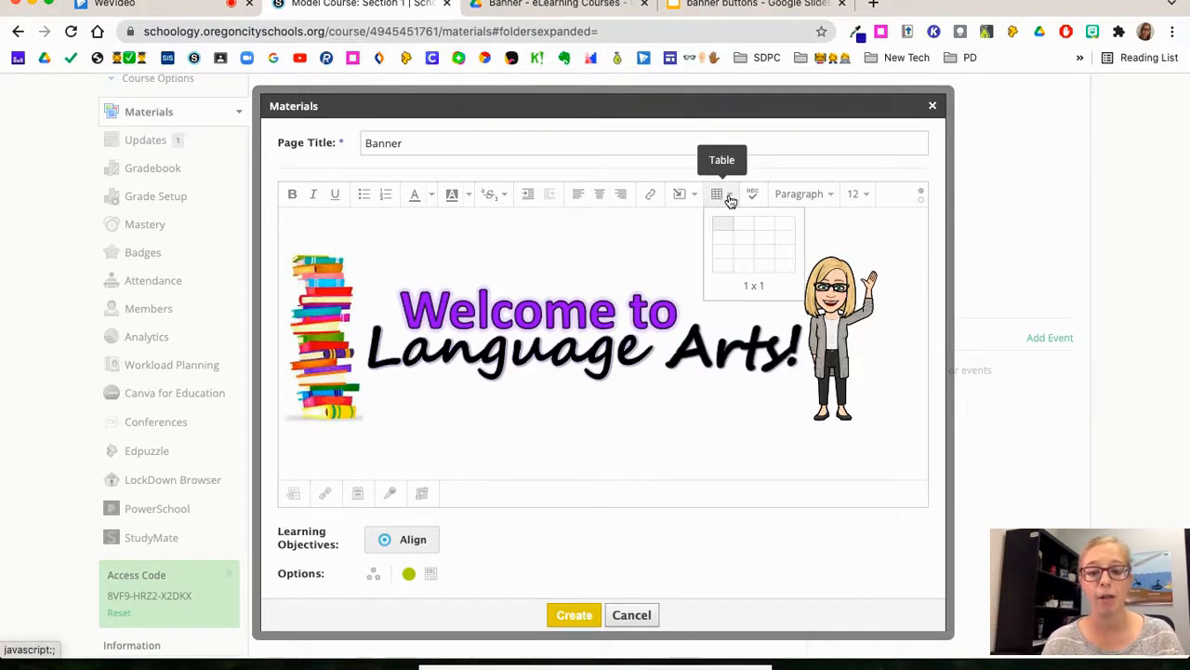
pyautogui.click(788, 227)
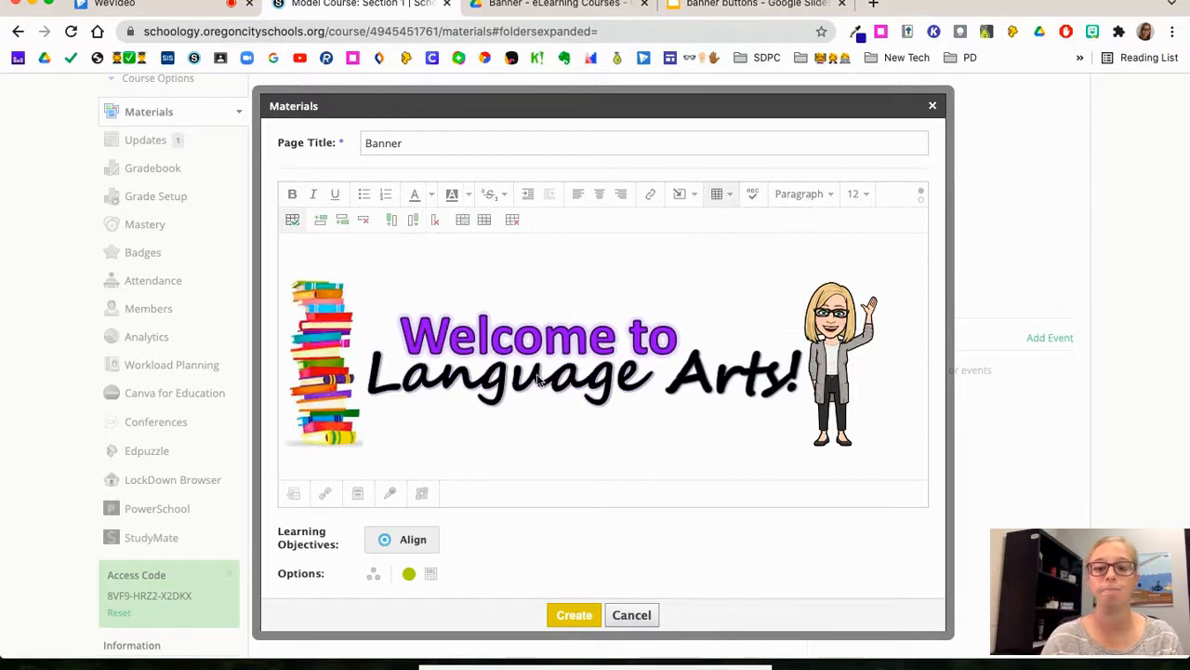
# Step: Insert banner buttons (5).png, the blue WeVideo Project button, into the first table cell, showing the files as icons to find it
pyautogui.scroll(-2, 516, 395)
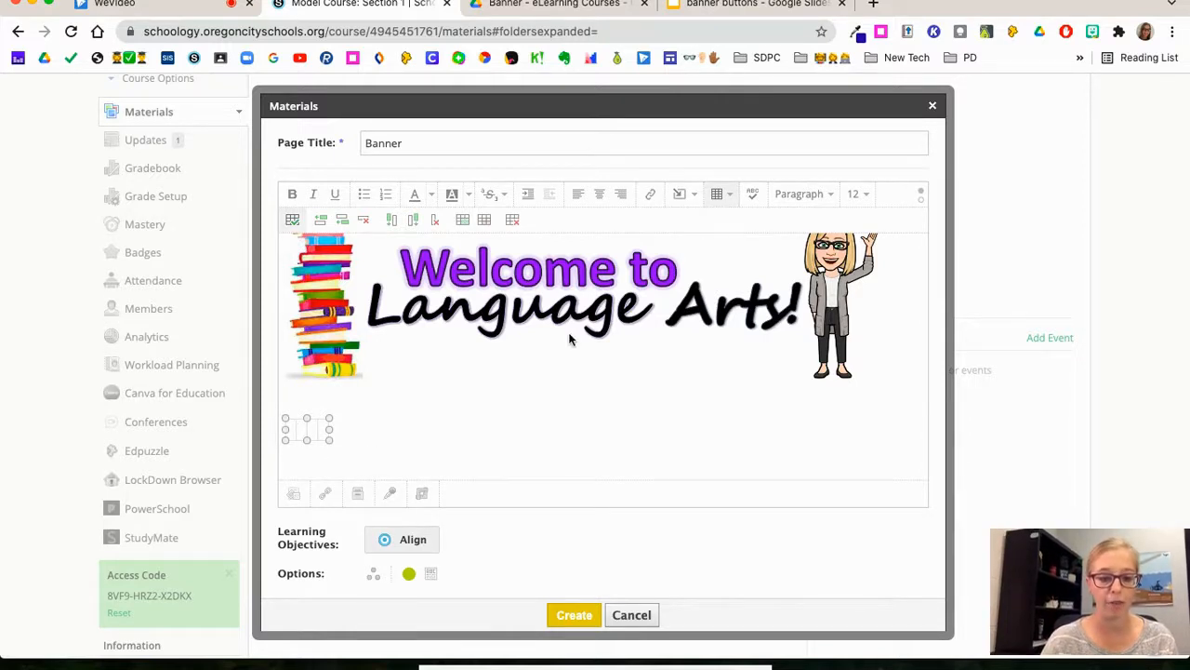
pyautogui.click(693, 197)
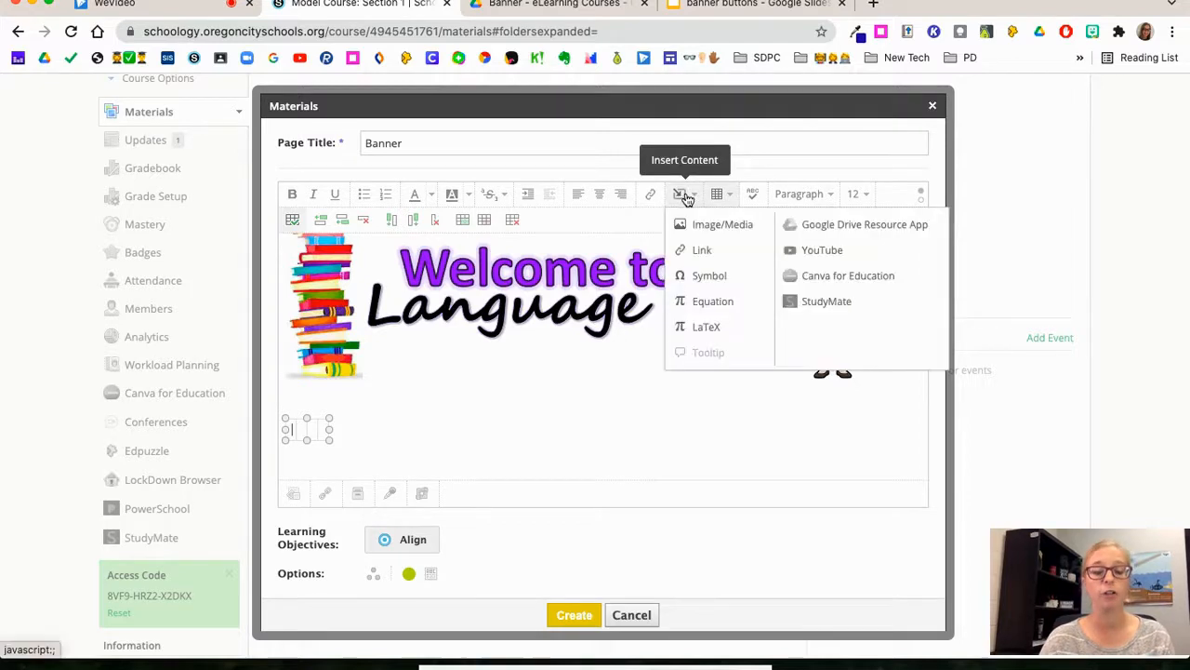
pyautogui.click(704, 229)
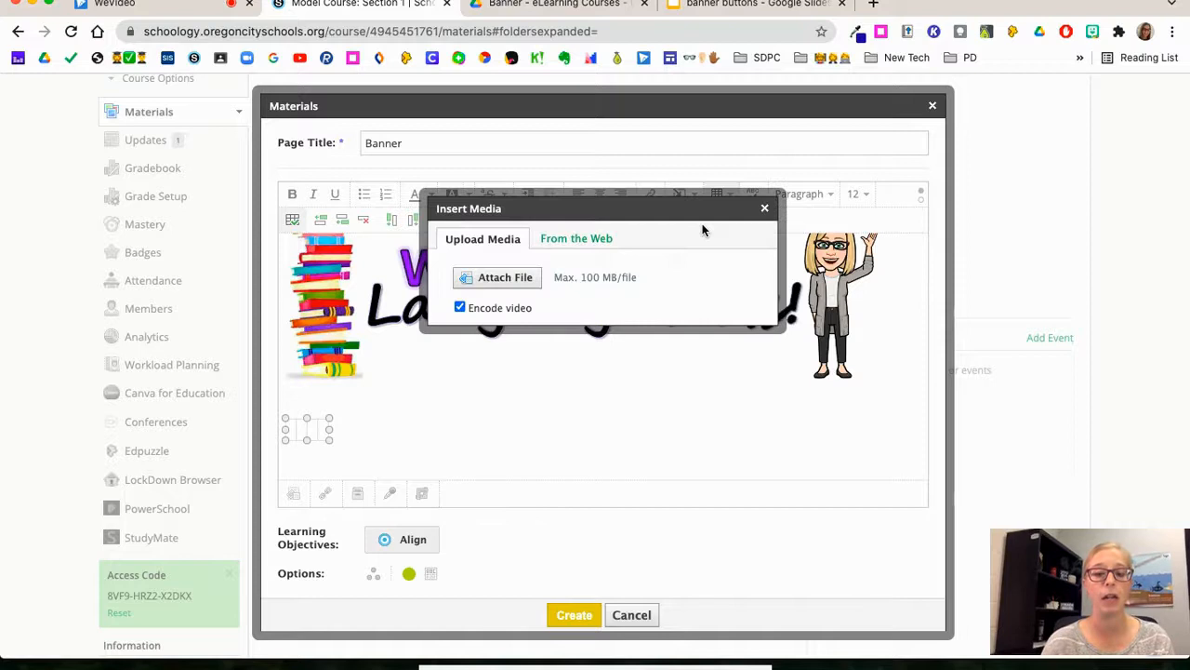
pyautogui.click(505, 279)
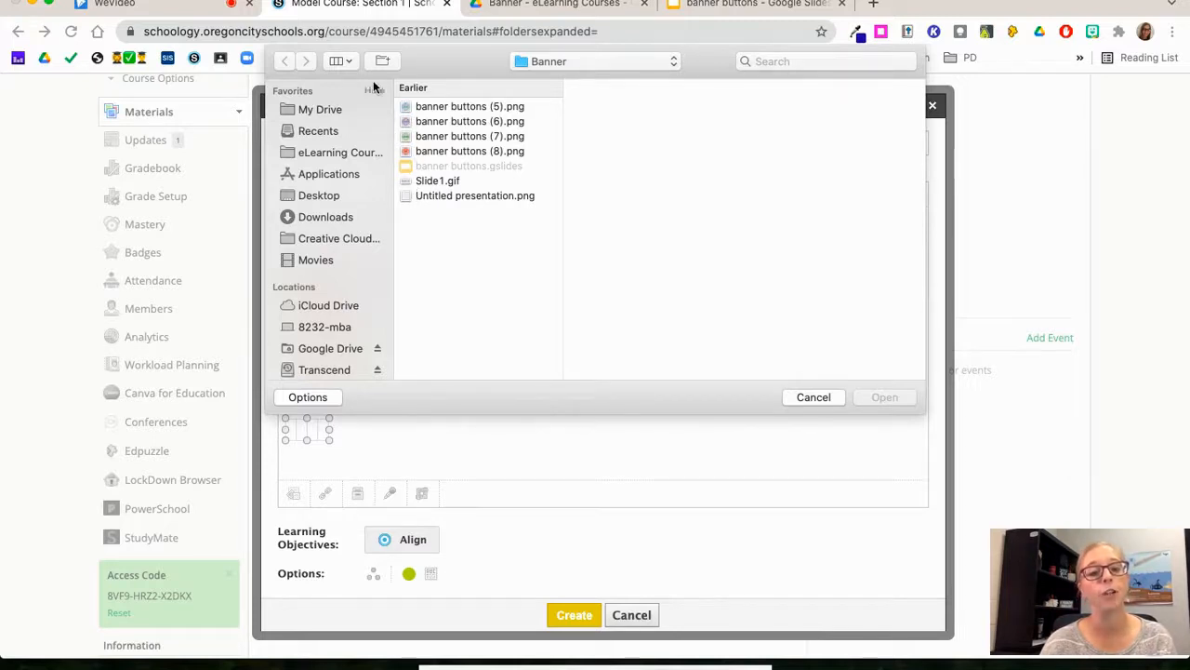
pyautogui.click(344, 60)
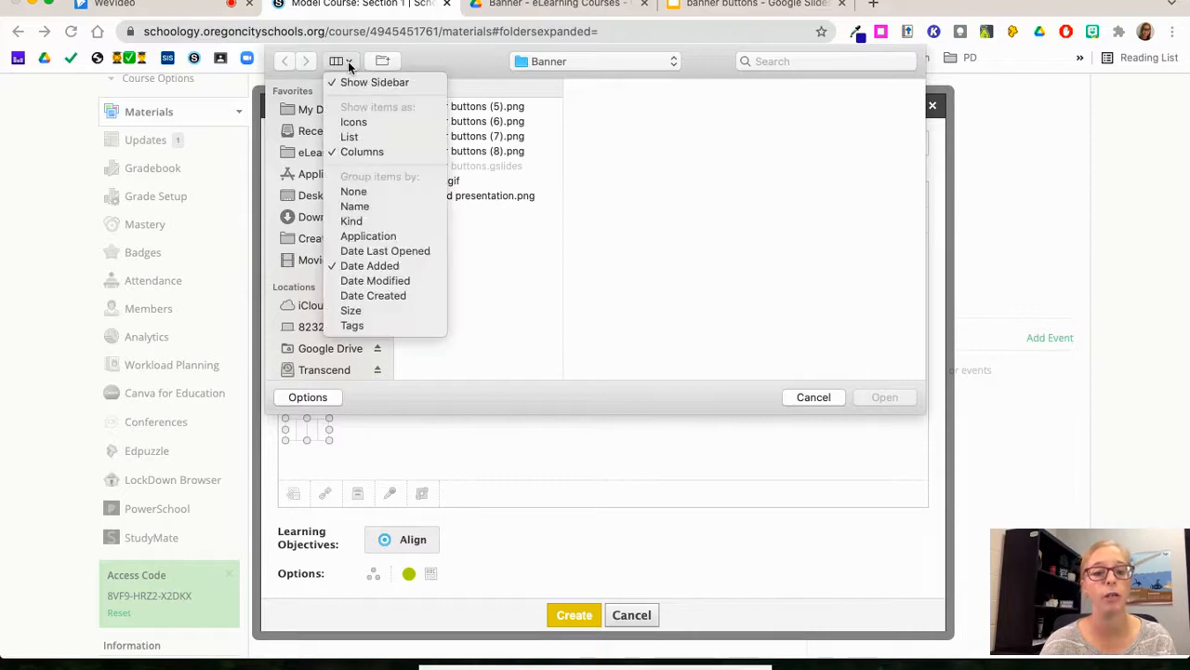
pyautogui.click(354, 123)
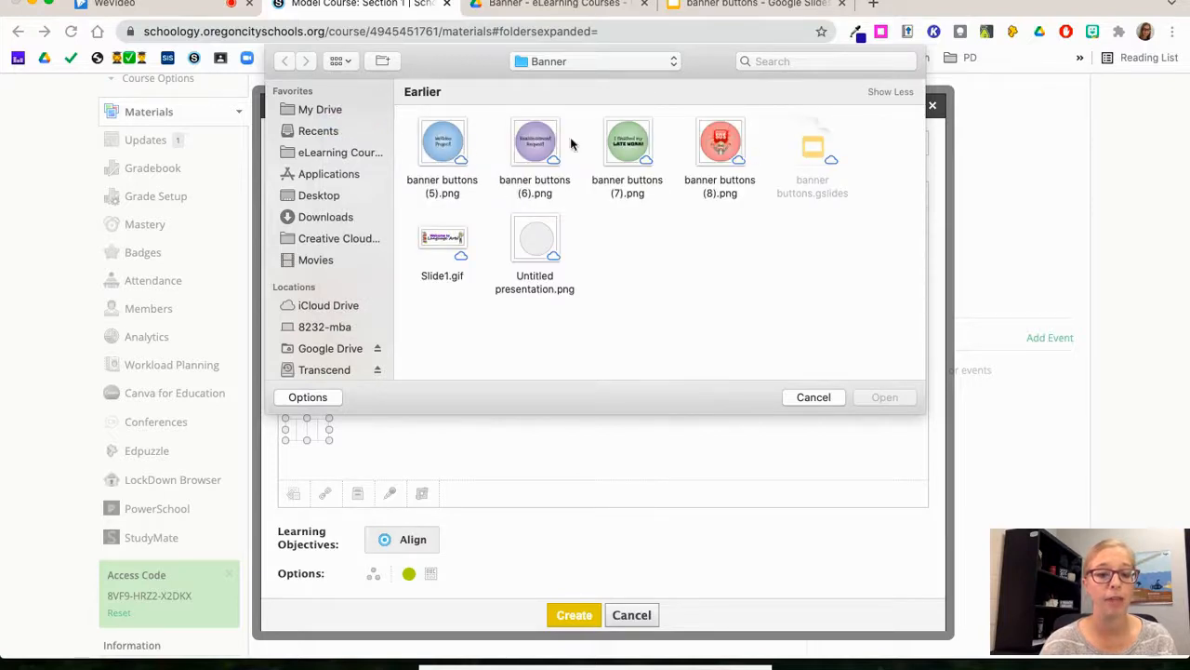
pyautogui.click(443, 153)
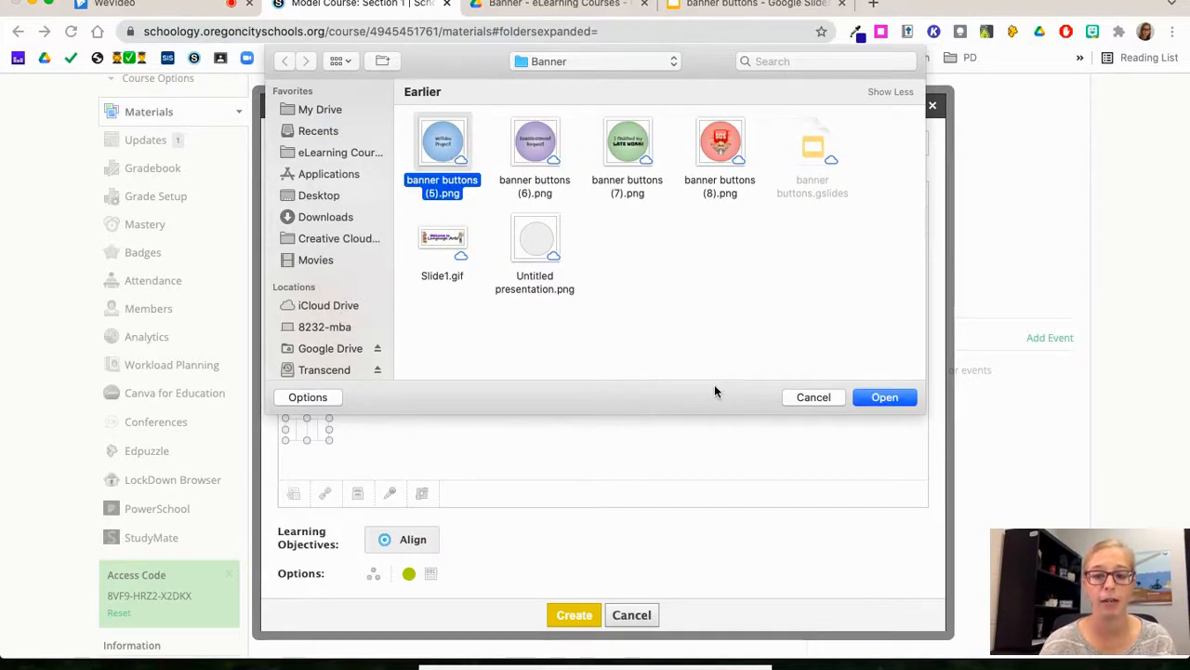
pyautogui.click(886, 397)
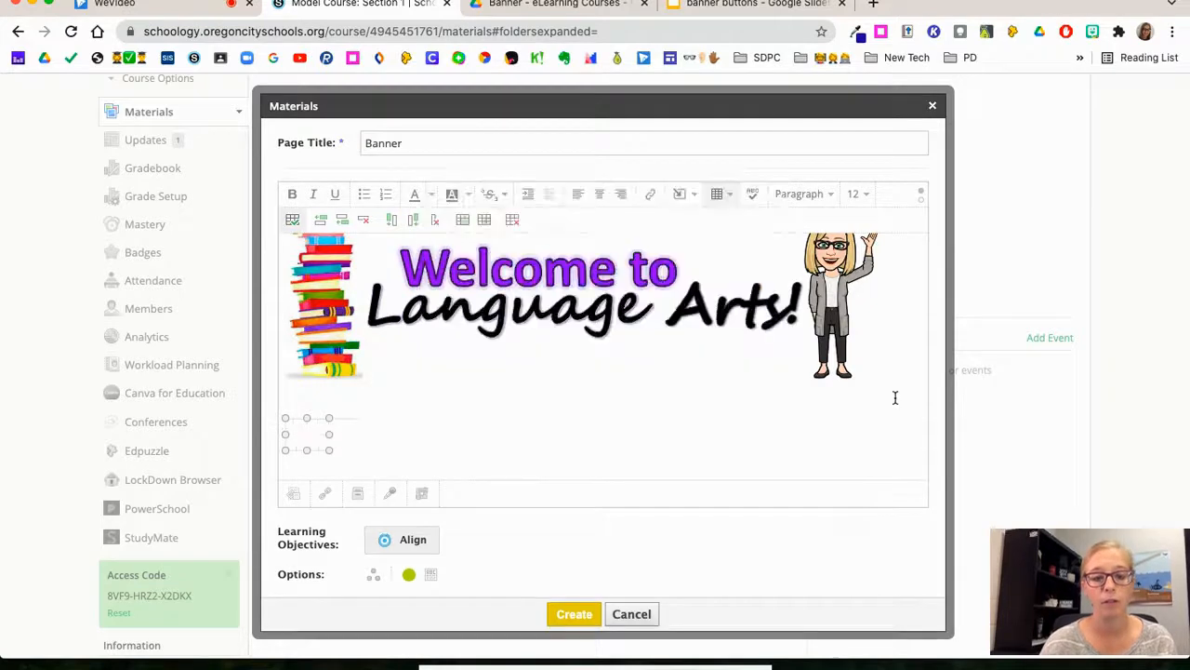
# Step: Insert the green "I finished my LATE WORK!" button image into the second table cell
pyautogui.scroll(-2, 595, 427)
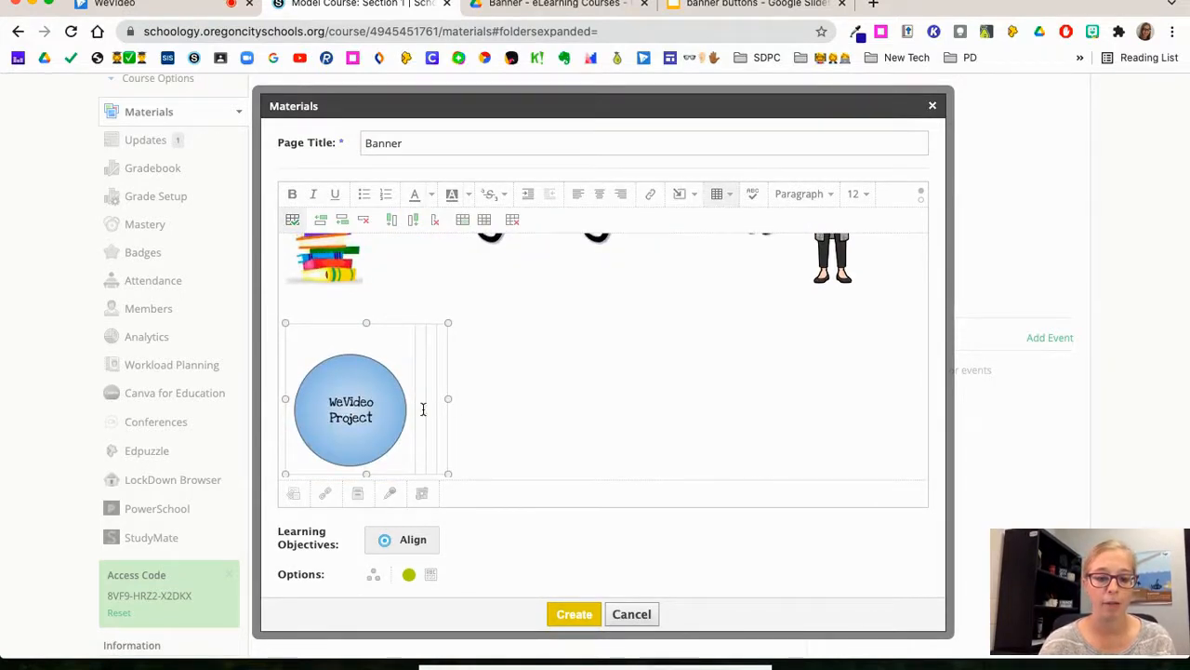
pyautogui.click(686, 196)
pyautogui.click(694, 223)
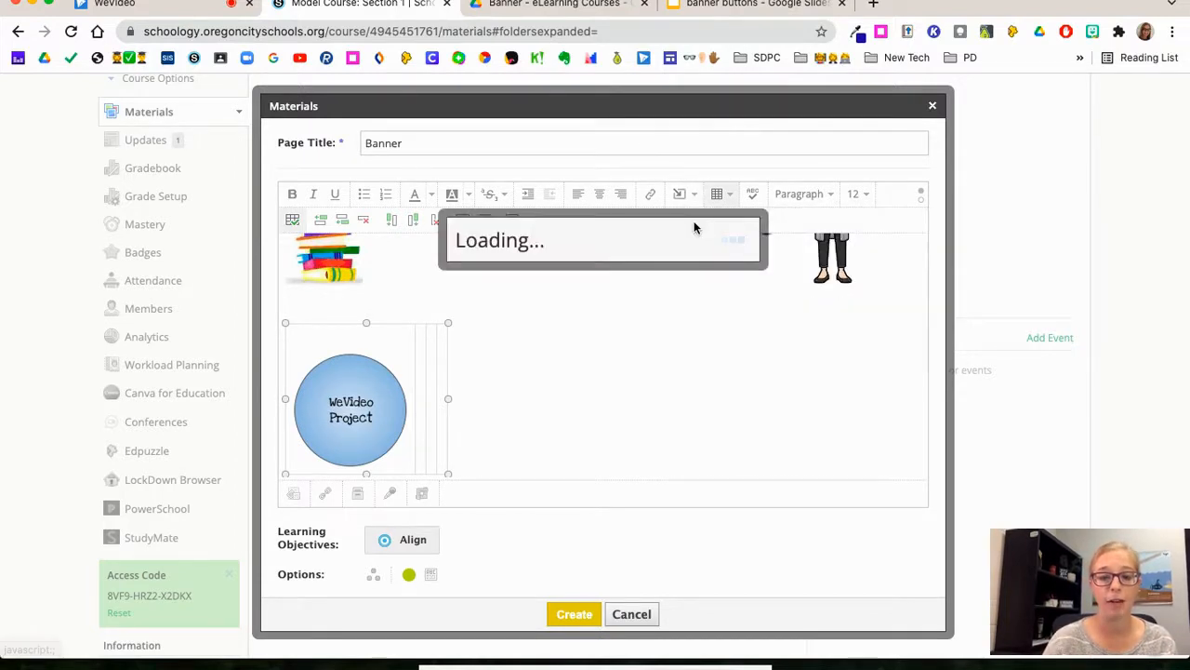
pyautogui.click(518, 276)
pyautogui.click(625, 139)
pyautogui.doubleClick(625, 140)
# Step: Insert banner buttons (6).png, the purple Reassessment Request button, into the third table cell
pyautogui.click(686, 195)
pyautogui.click(706, 225)
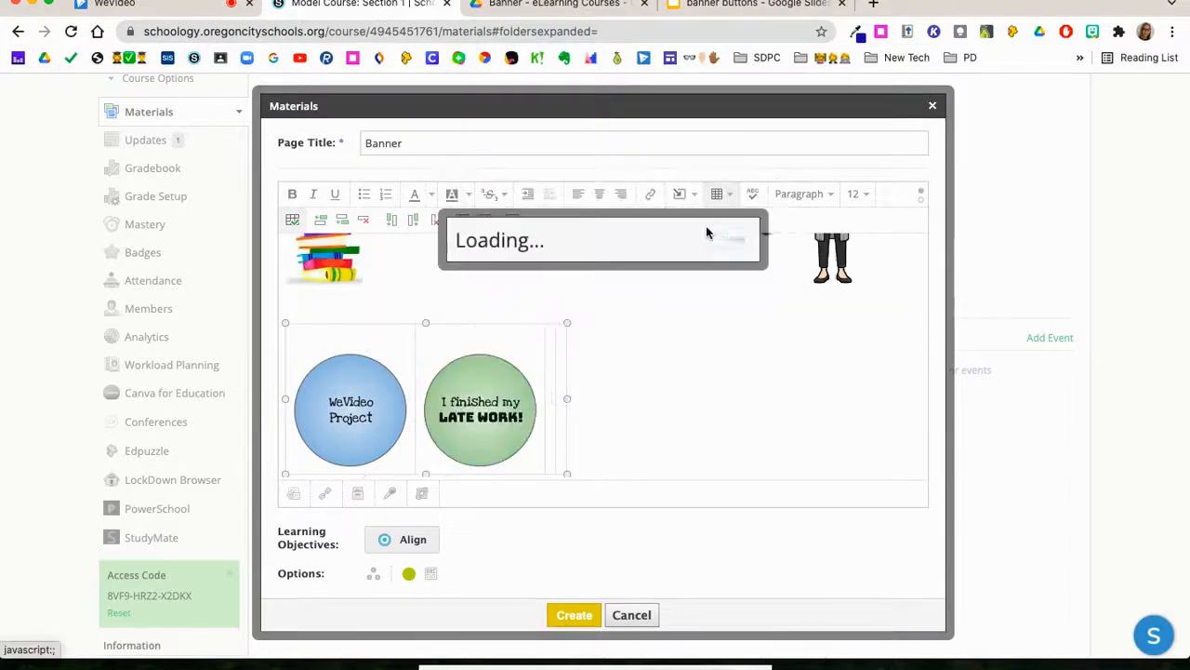
pyautogui.click(505, 277)
pyautogui.click(534, 141)
pyautogui.doubleClick(534, 141)
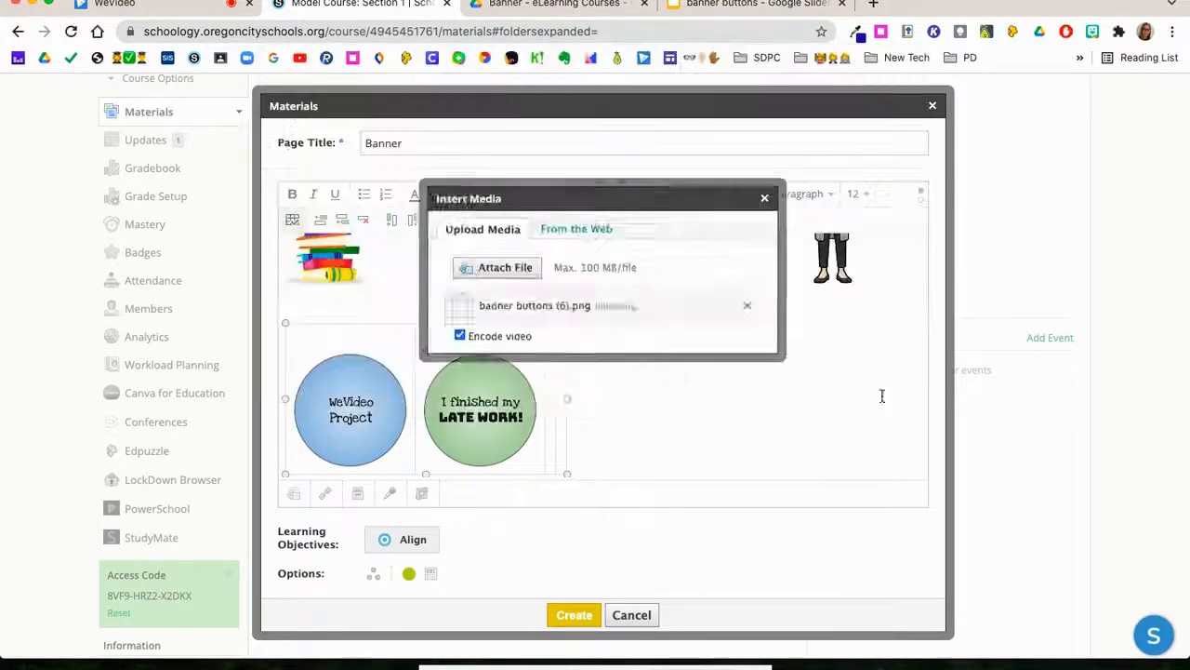
# Step: Insert the red SOS button image into the fourth table cell
pyautogui.click(685, 195)
pyautogui.click(707, 226)
pyautogui.click(505, 277)
pyautogui.doubleClick(717, 141)
# Step: Review how the row of four button images sits below the welcome banner
pyautogui.scroll(2, 869, 395)
pyautogui.scroll(-2, 868, 394)
pyautogui.scroll(2, 868, 394)
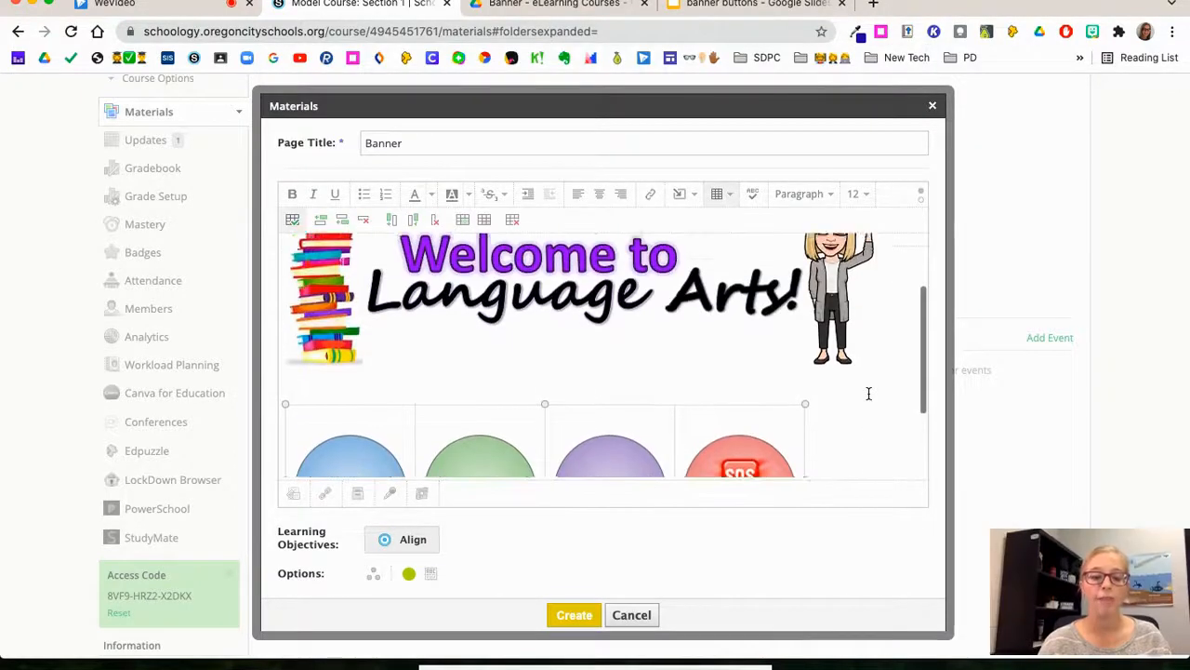
pyautogui.scroll(-3, 868, 396)
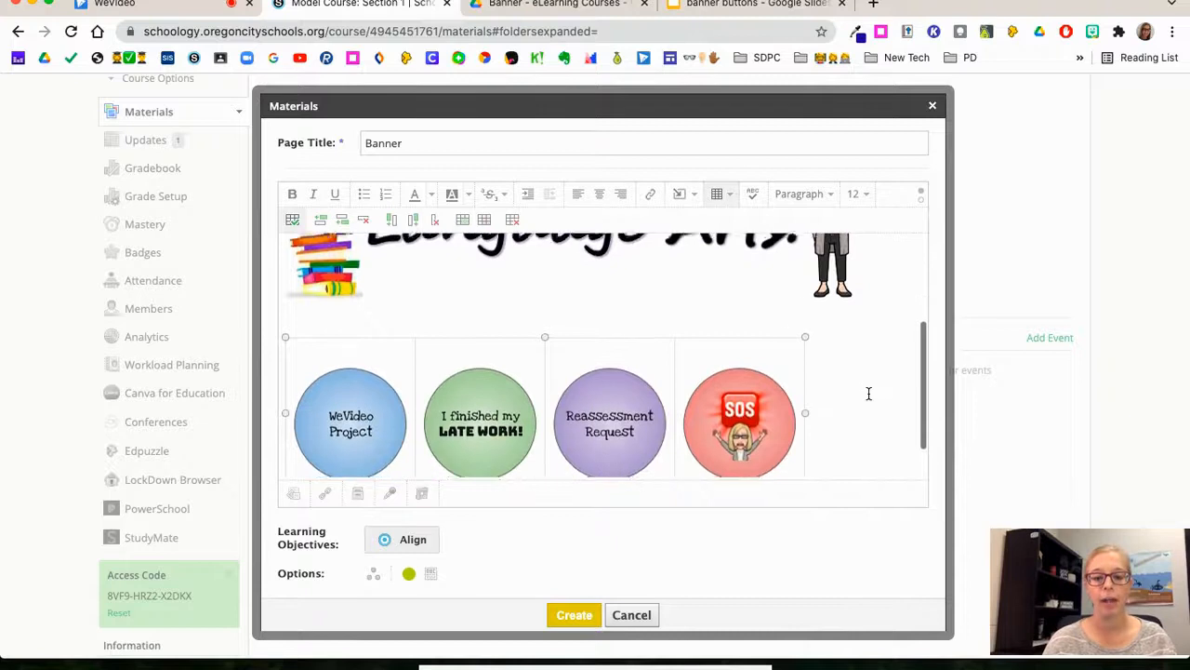
pyautogui.scroll(-1, 868, 394)
pyautogui.scroll(2, 869, 393)
pyautogui.scroll(-3, 868, 393)
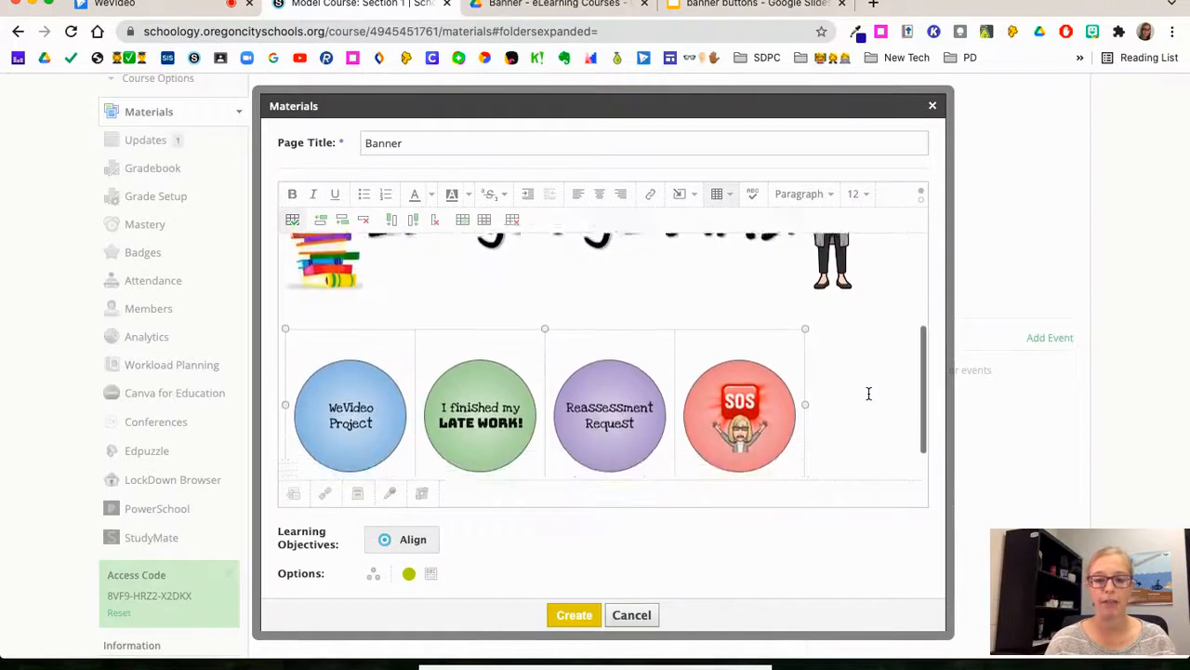
pyautogui.scroll(2, 868, 394)
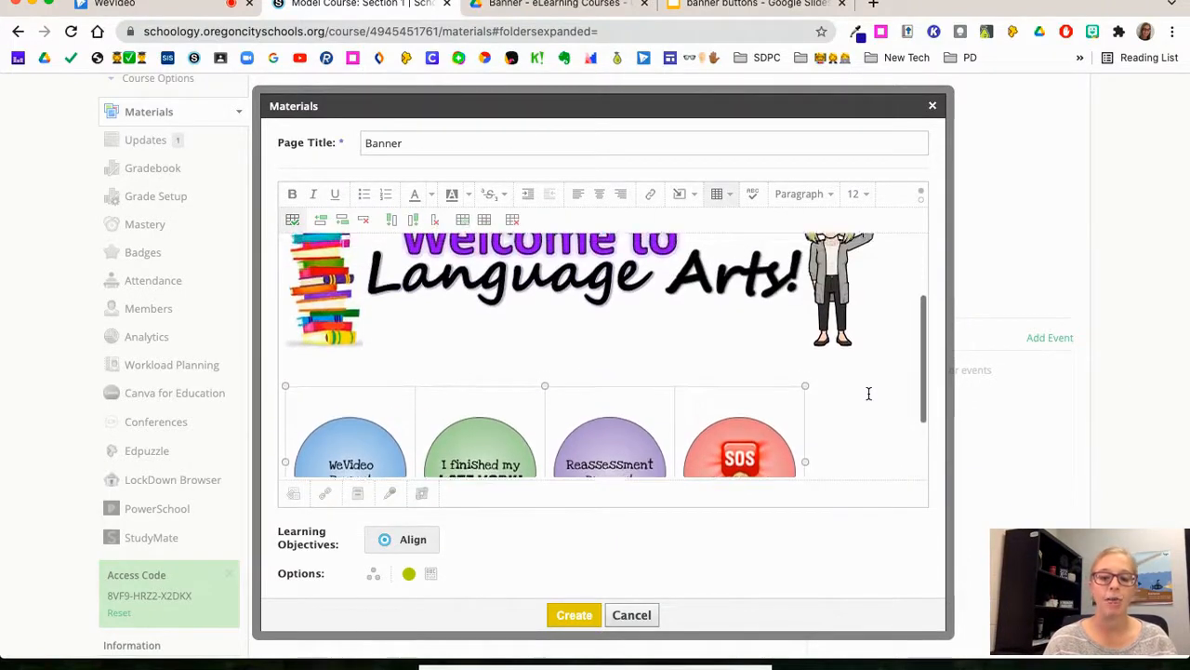
pyautogui.scroll(-2, 868, 394)
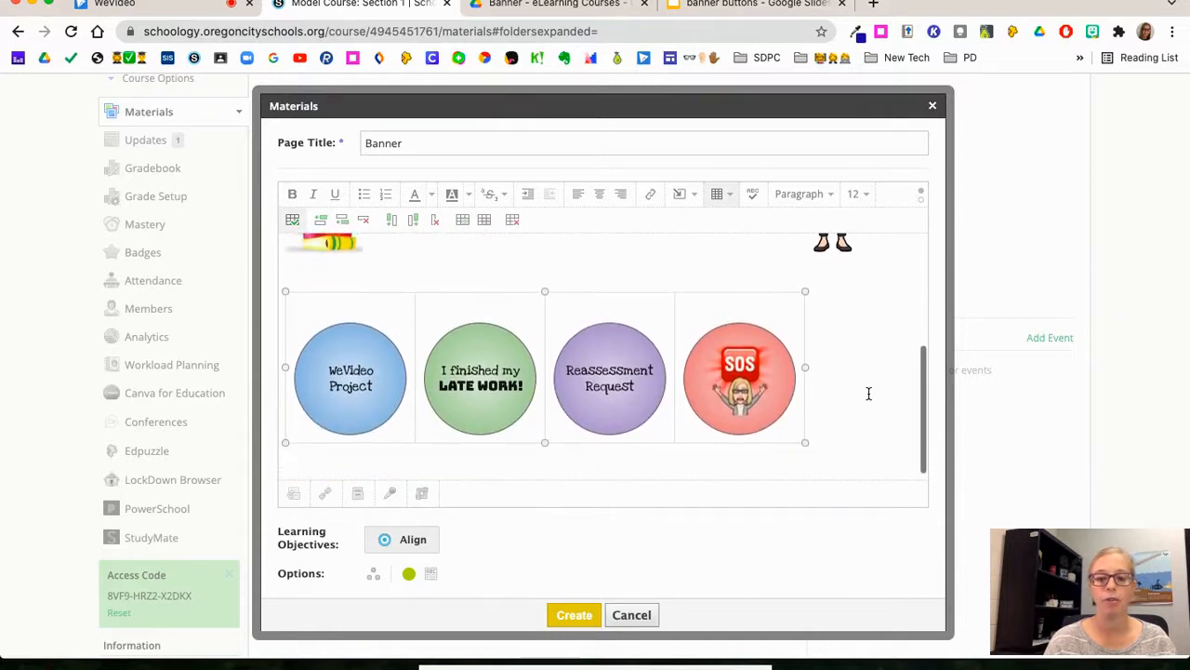
pyautogui.scroll(1, 868, 393)
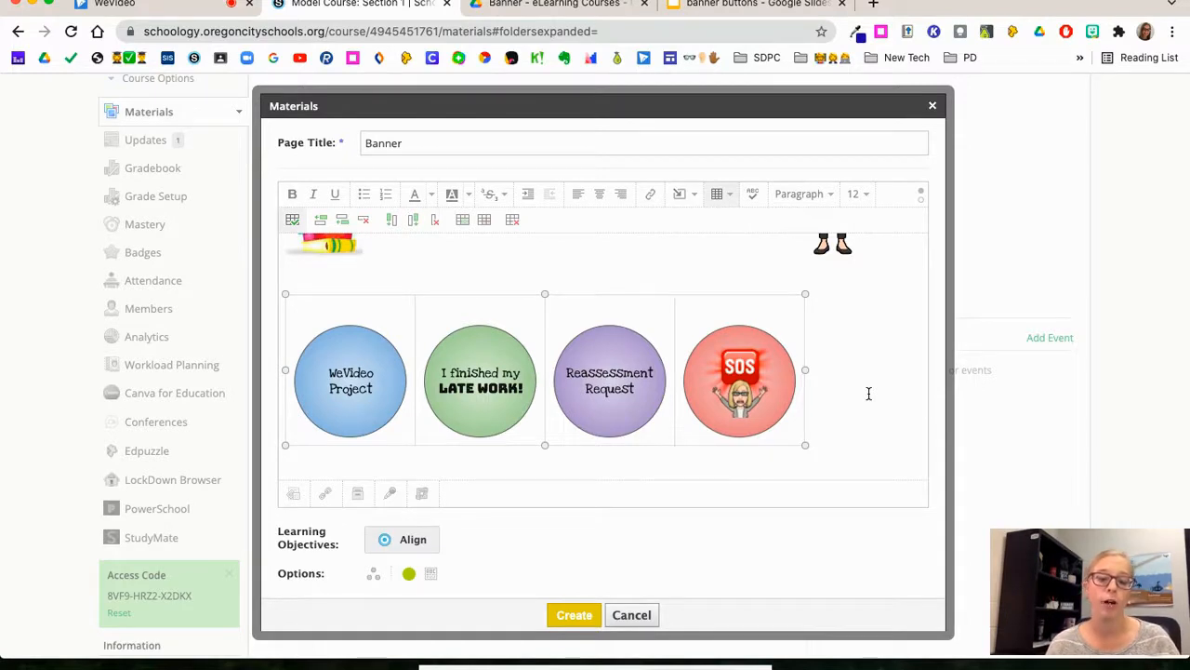
# Step: Shrink the WeVideo Project button image to about 120 x 120 and check its dimensions in the image settings
pyautogui.click(375, 381)
pyautogui.moveTo(409, 322); pyautogui.dragTo(384, 346)
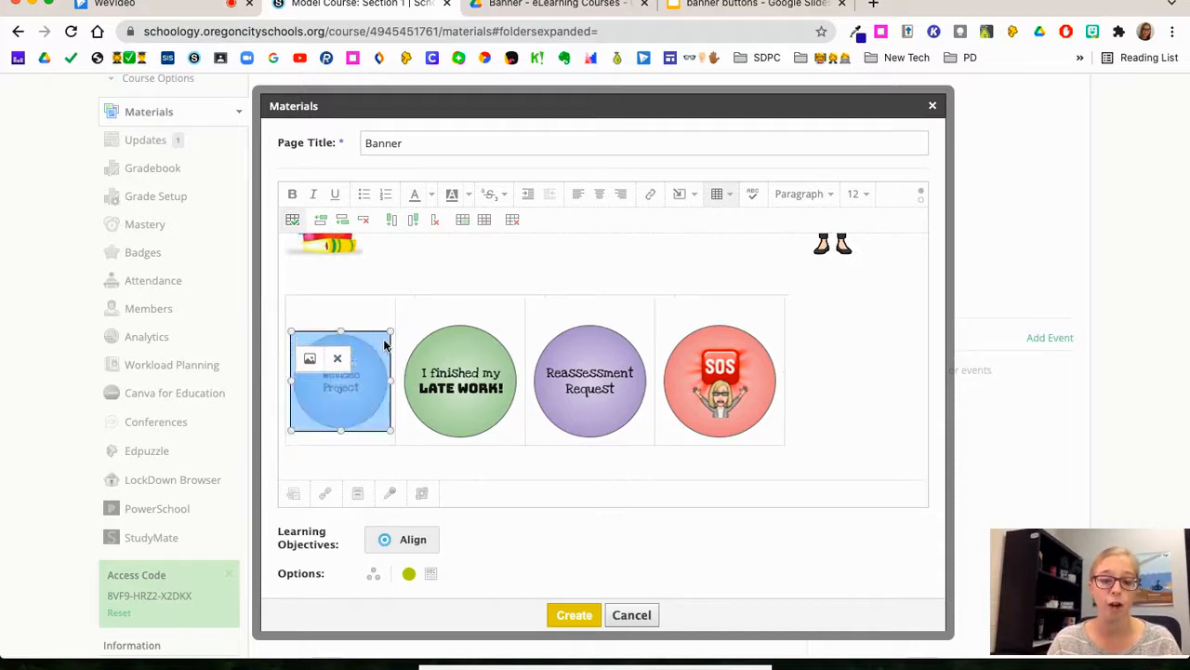
pyautogui.click(311, 362)
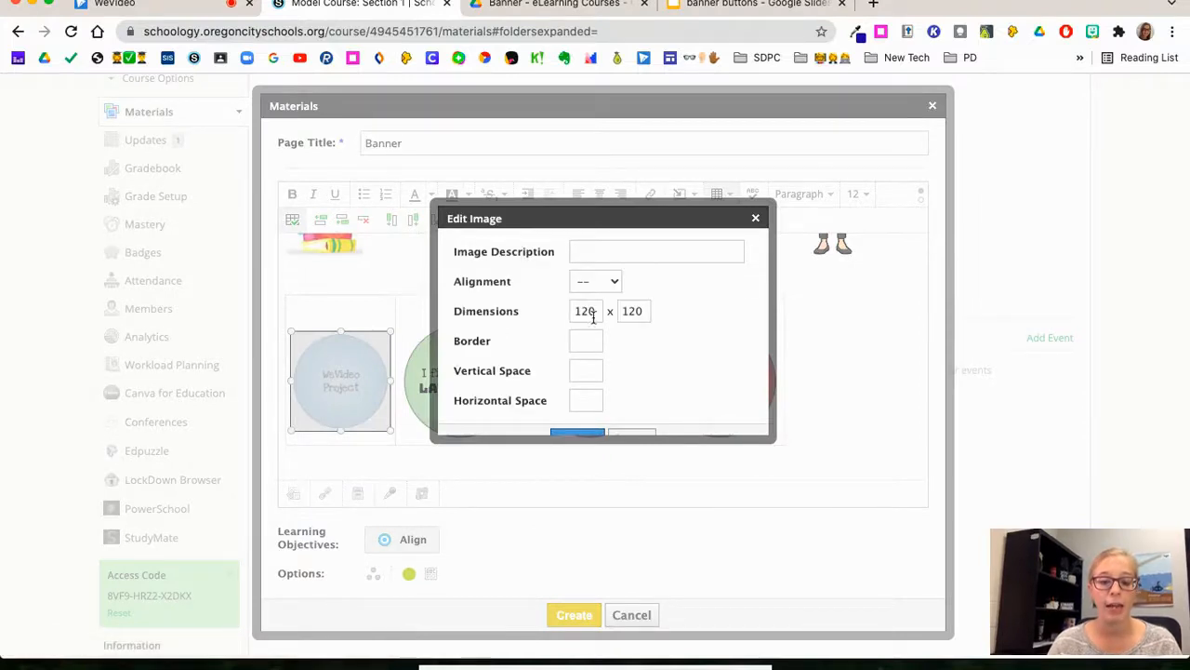
pyautogui.click(755, 218)
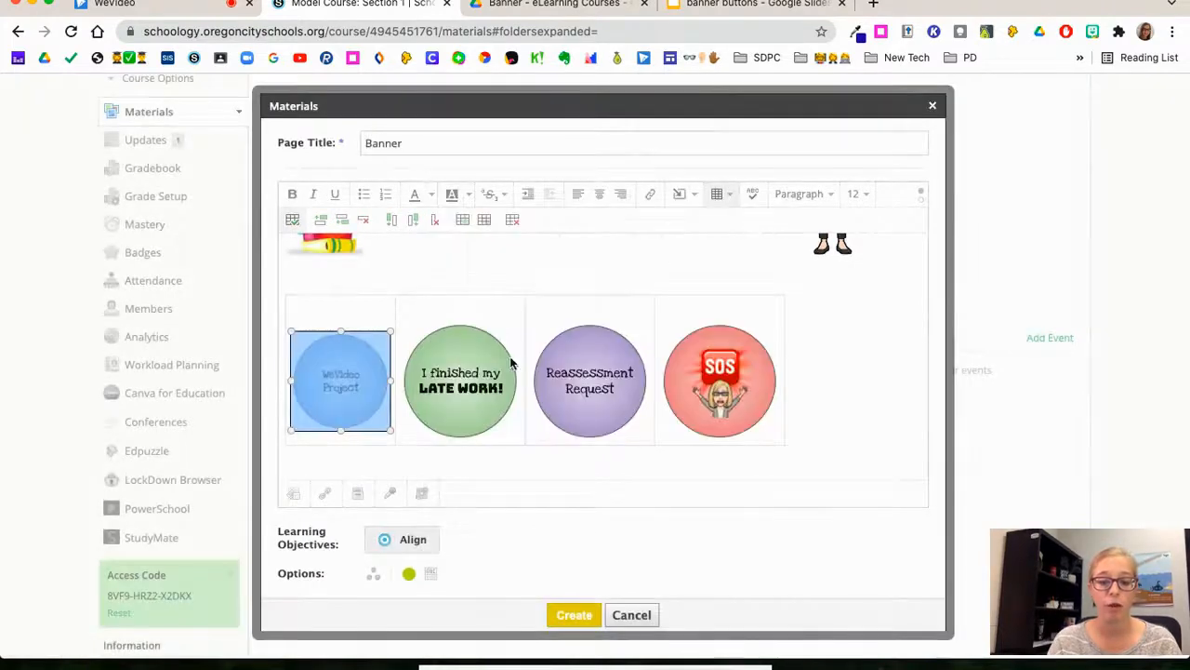
# Step: Set the dimensions of the "I finished my LATE WORK!" button image to 120 x 120
pyautogui.click(483, 375)
pyautogui.click(418, 338)
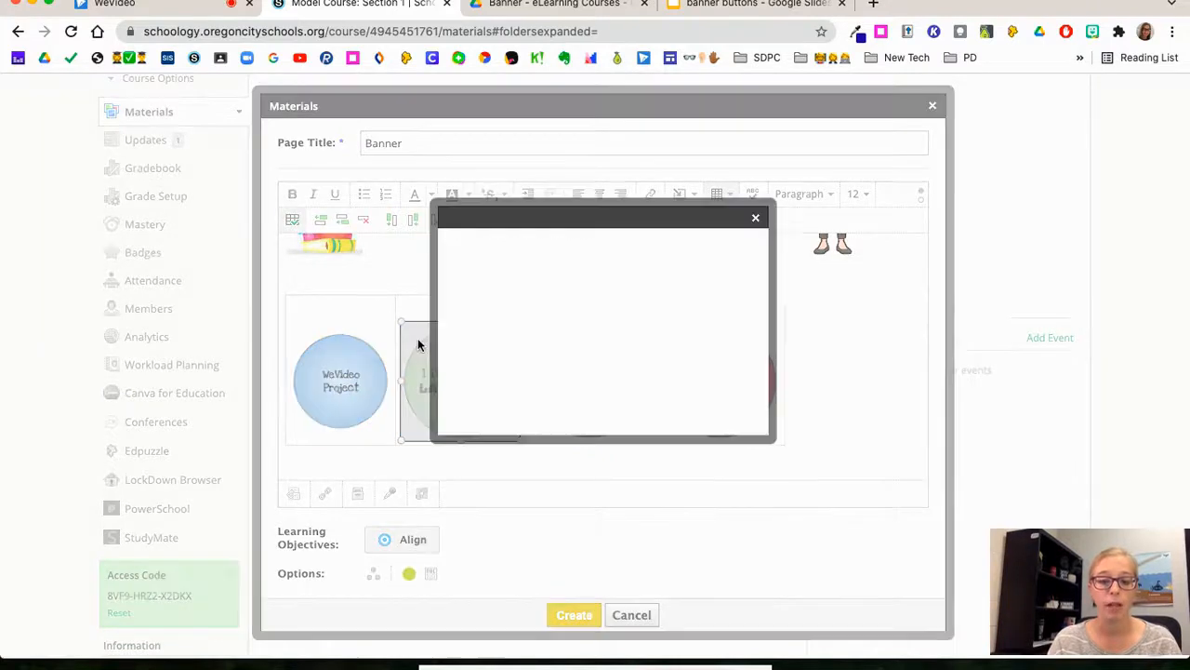
pyautogui.click(578, 312)
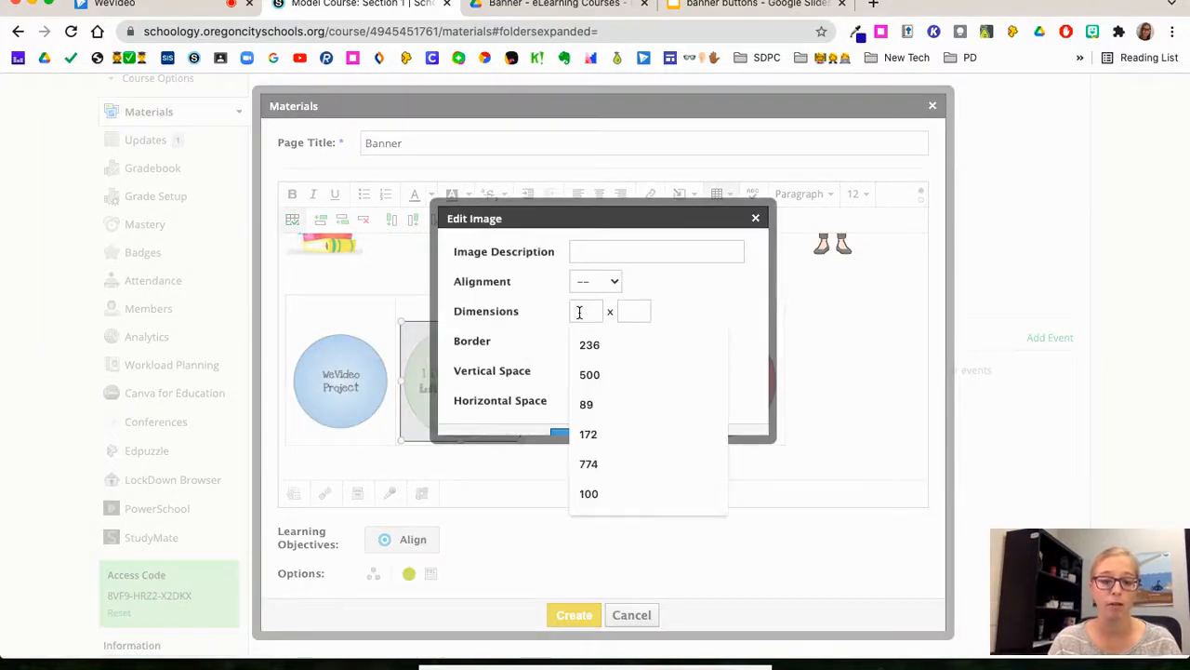
pyautogui.write('120')
pyautogui.click(613, 312)
pyautogui.write('120')
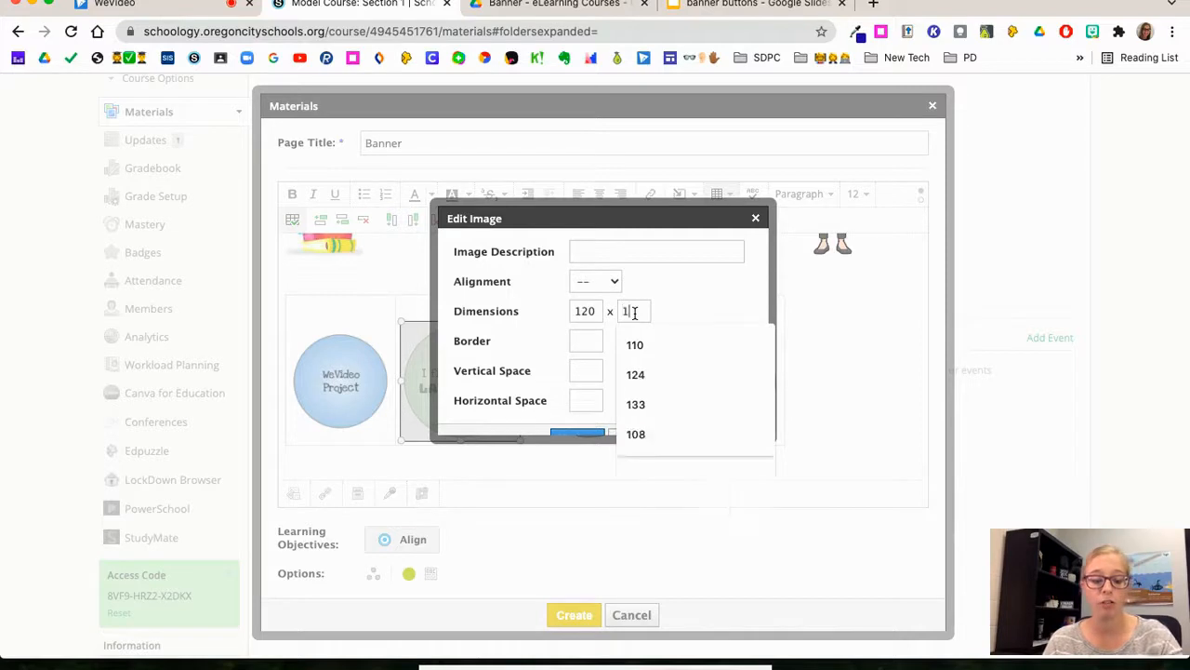
pyautogui.scroll(-2, 627, 372)
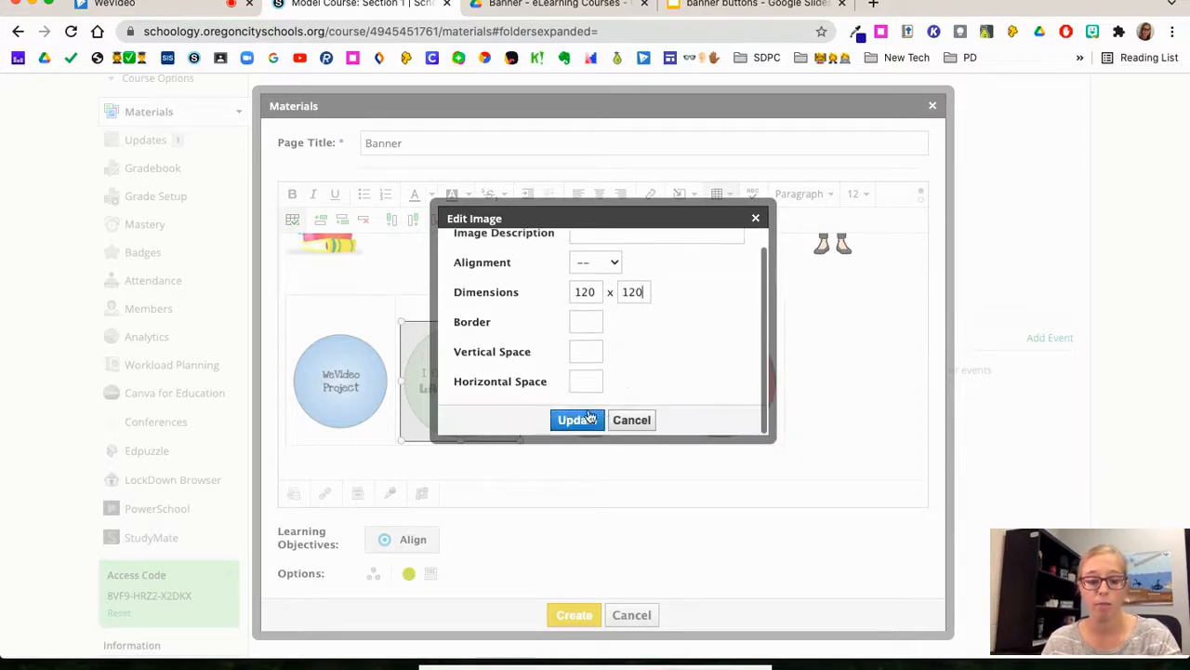
pyautogui.click(574, 419)
pyautogui.click(577, 396)
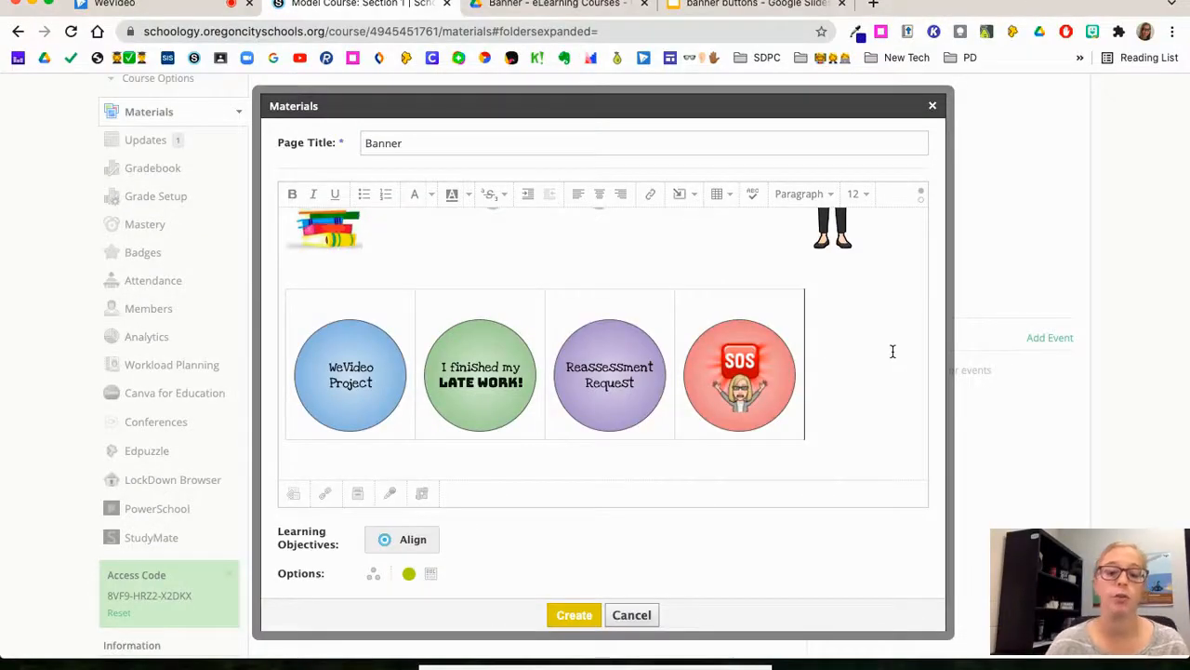
# Step: Turn off the border of the table holding the four button images
pyautogui.click(798, 313)
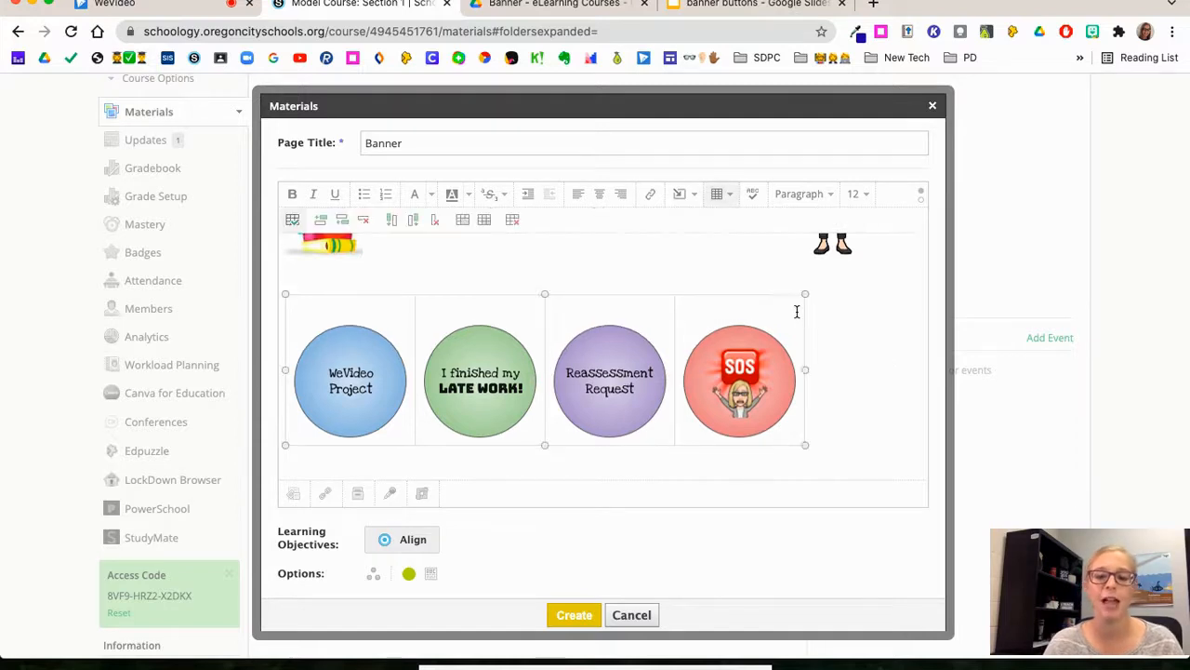
pyautogui.click(292, 219)
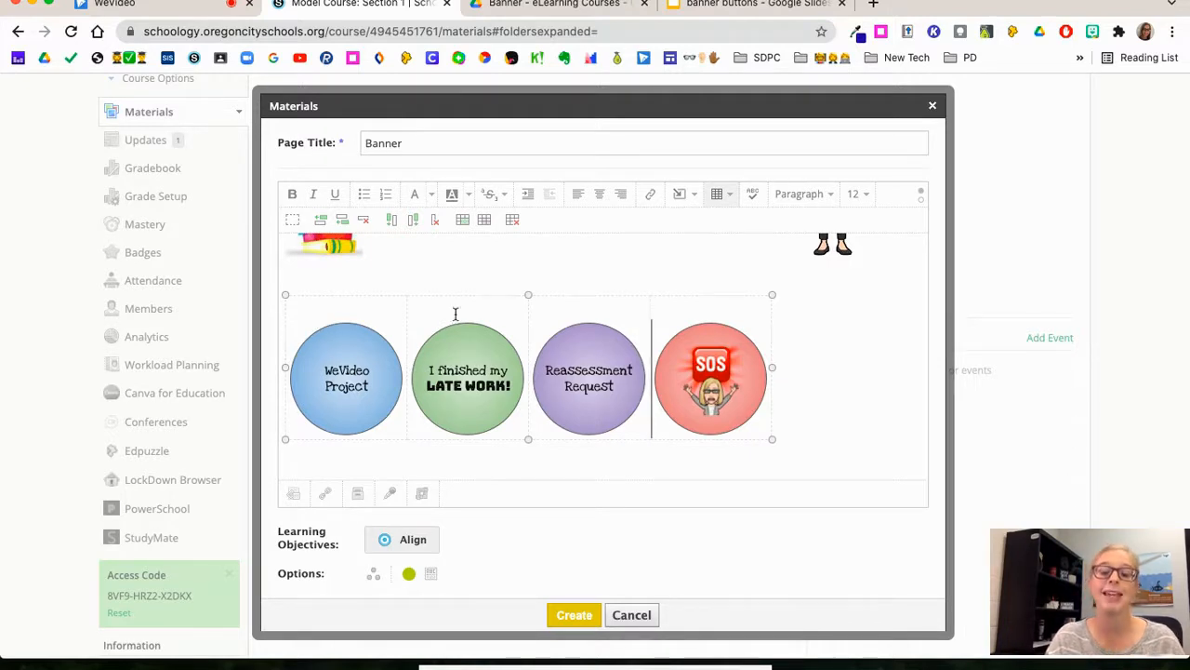
pyautogui.click(869, 349)
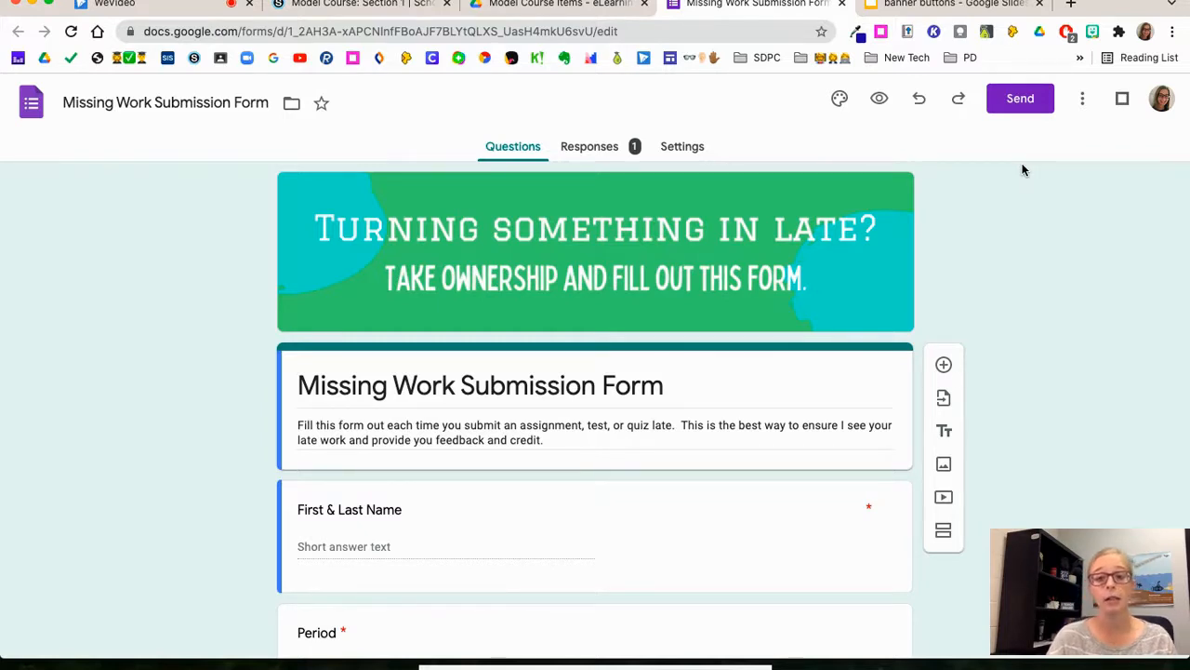
# Step: Copy the shareable link of the Missing Work Submission Form
pyautogui.click(1020, 99)
pyautogui.click(529, 228)
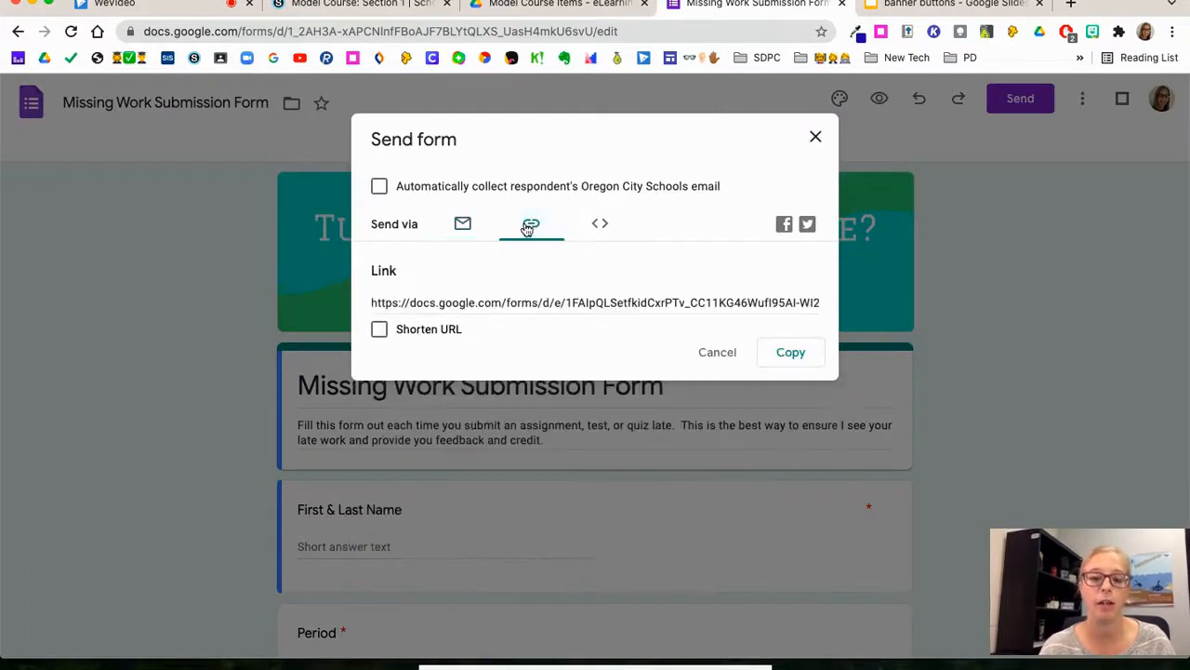
pyautogui.click(777, 350)
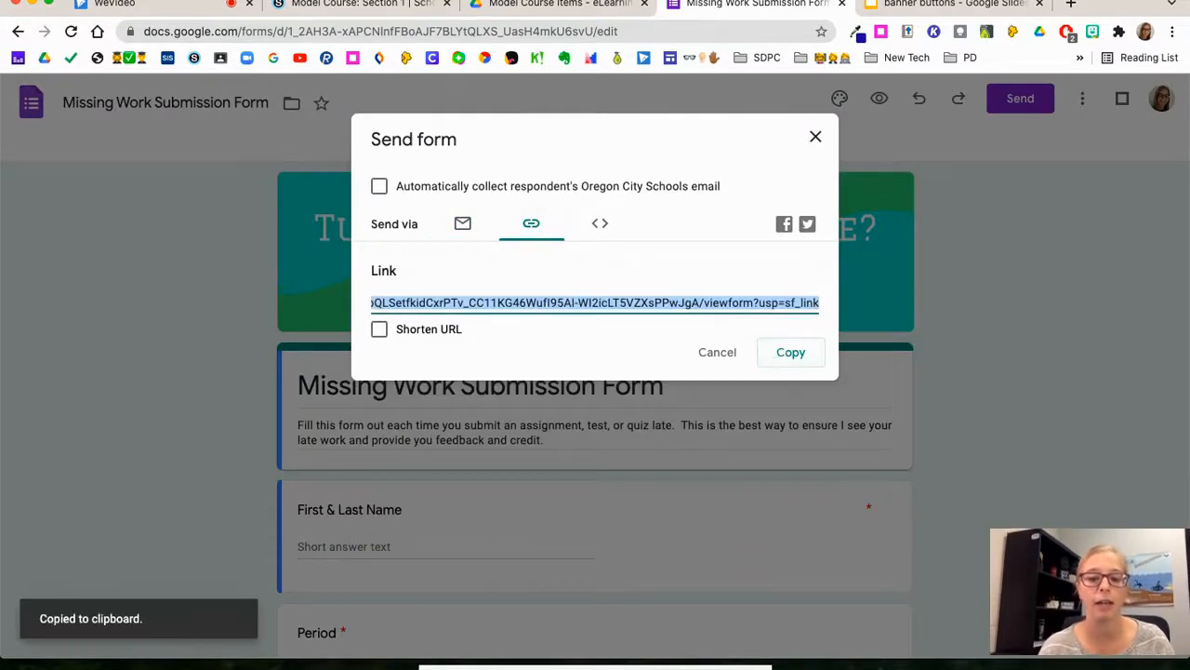
# Step: Back in Schoology, link the "I finished my LATE WORK!" button image to the copied form URL
pyautogui.click(327, 4)
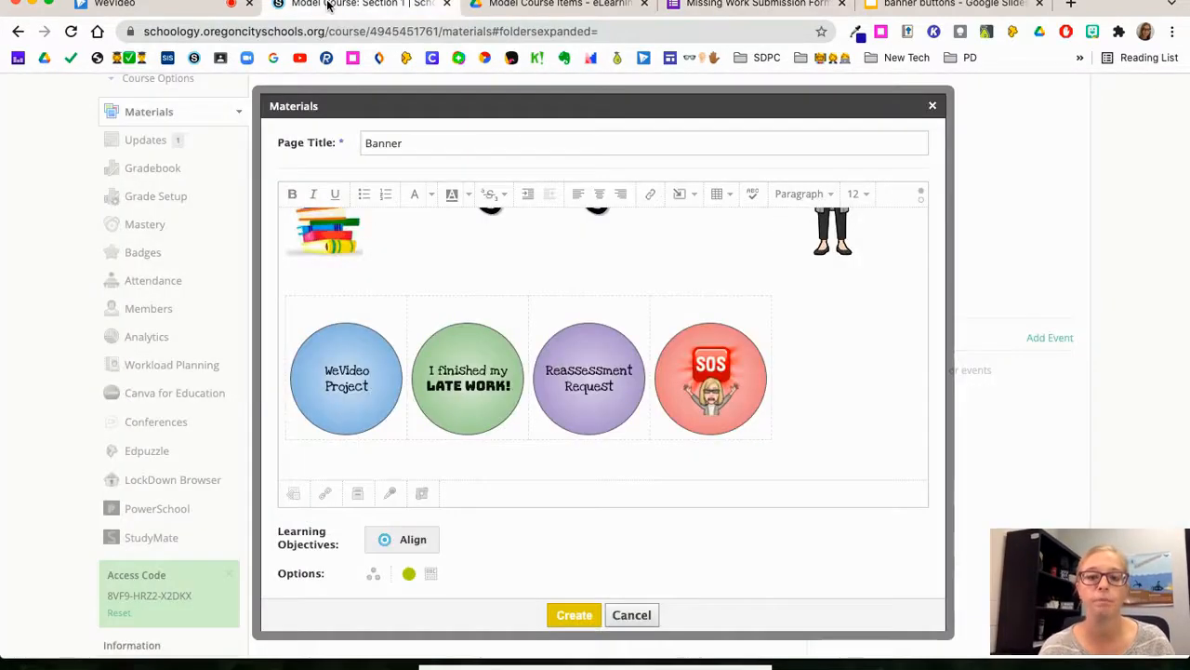
pyautogui.click(454, 358)
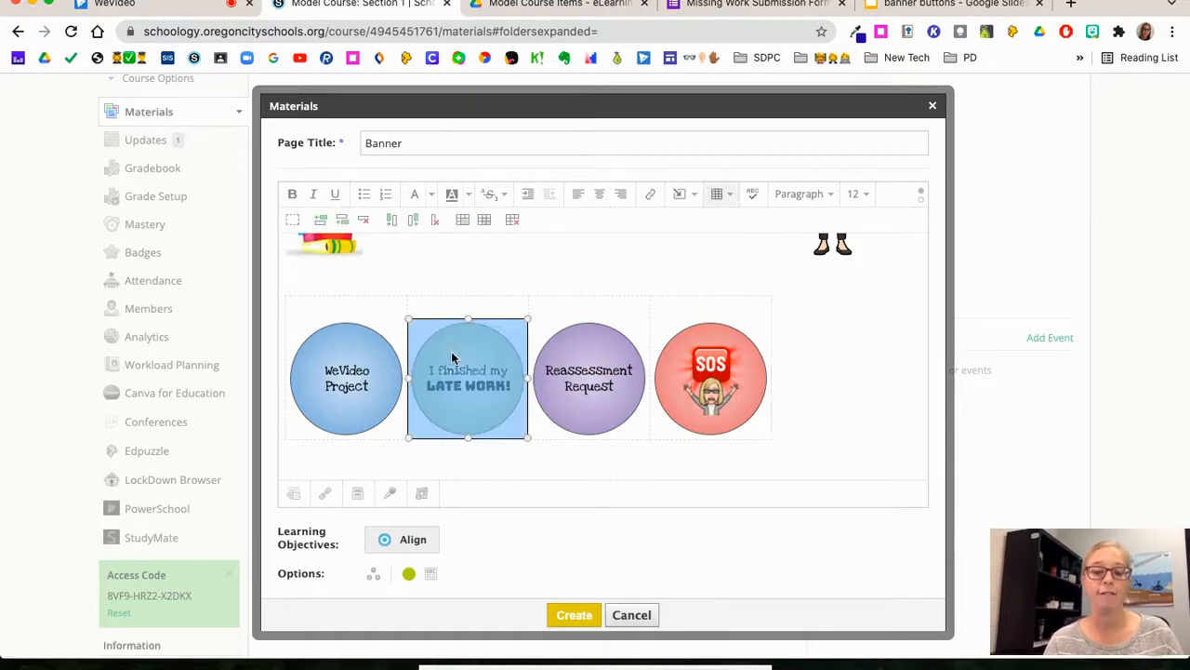
pyautogui.click(654, 195)
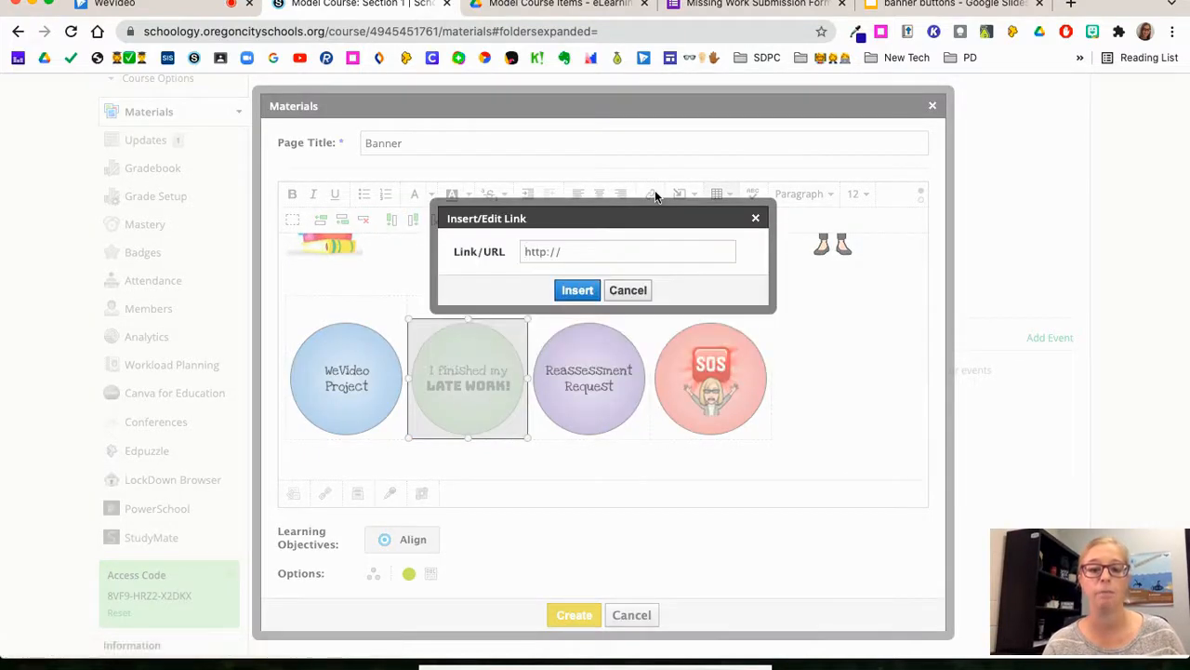
pyautogui.press('super+v')
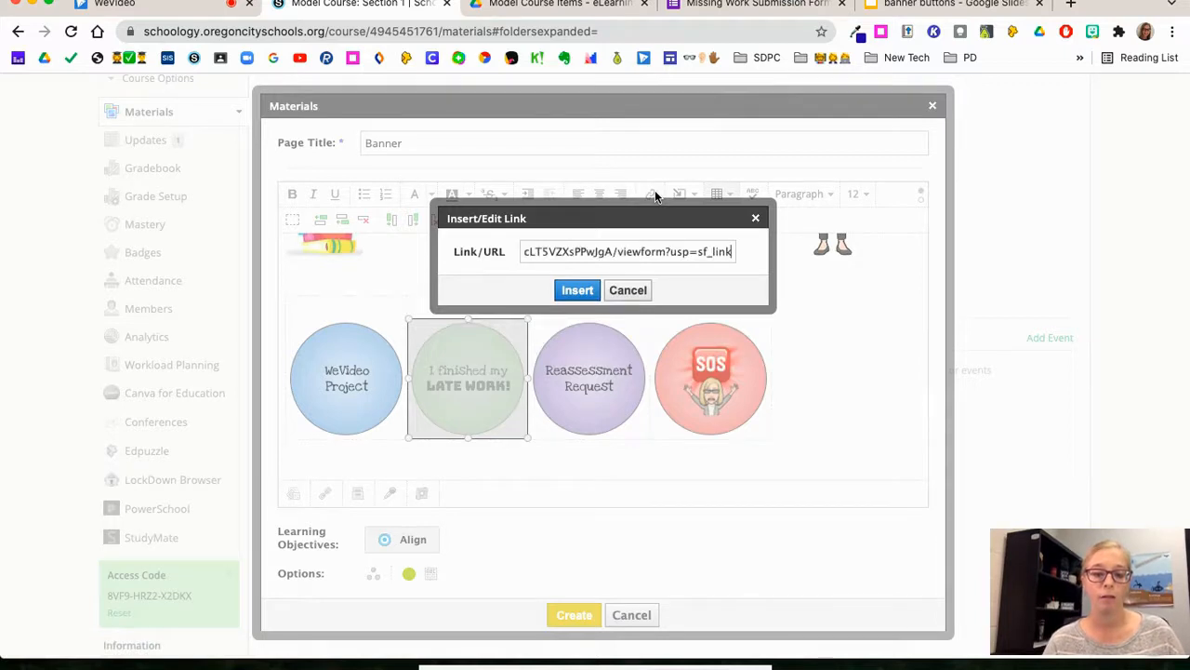
pyautogui.click(574, 291)
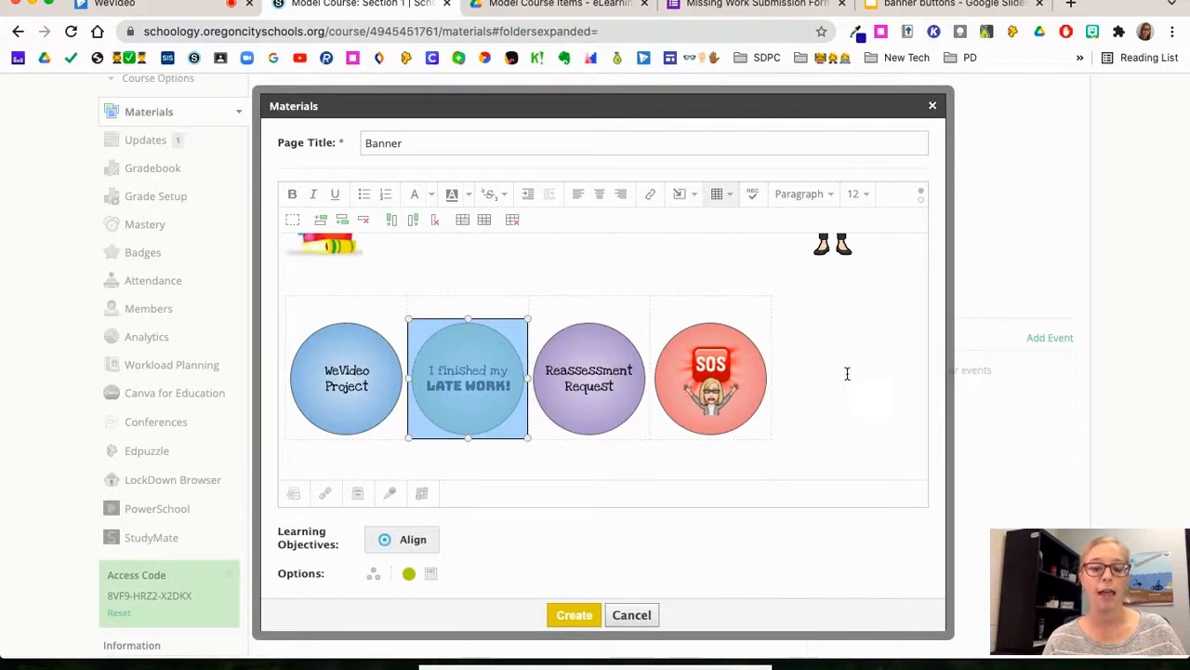
pyautogui.click(781, 351)
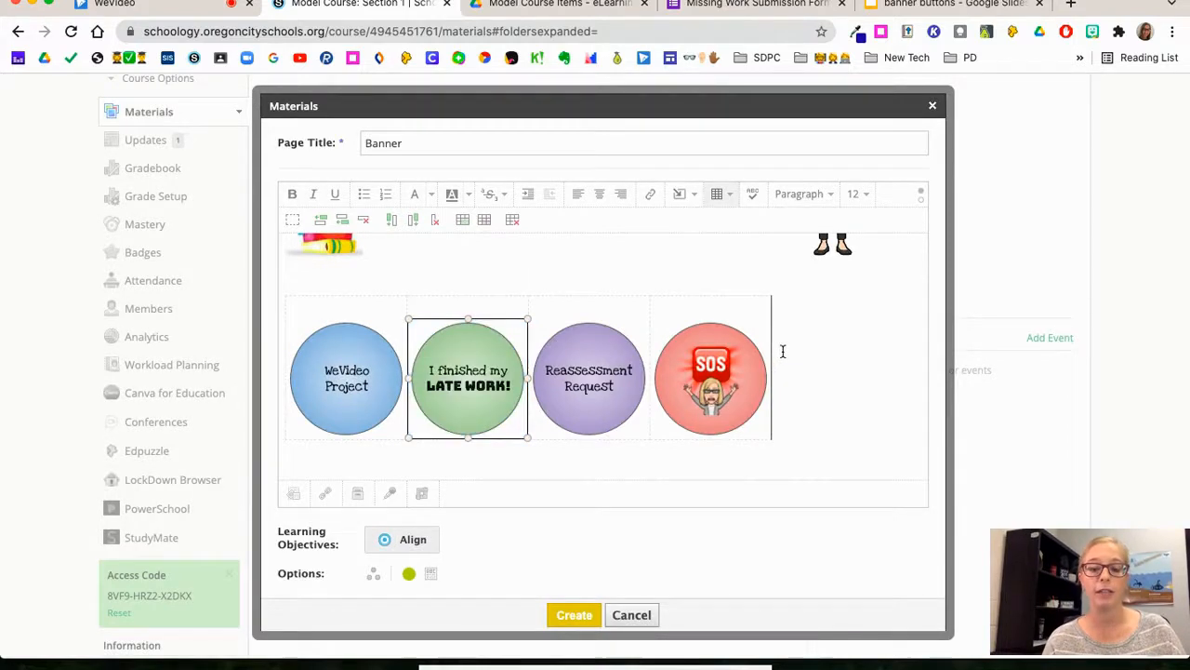
pyautogui.click(473, 380)
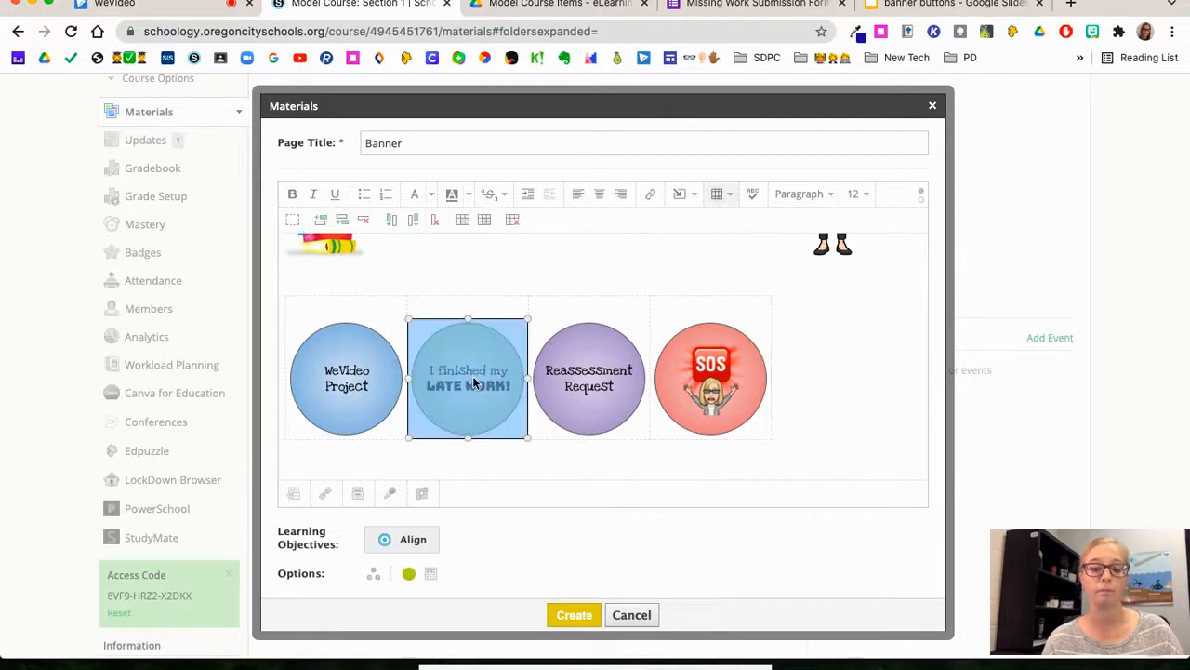
pyautogui.click(575, 376)
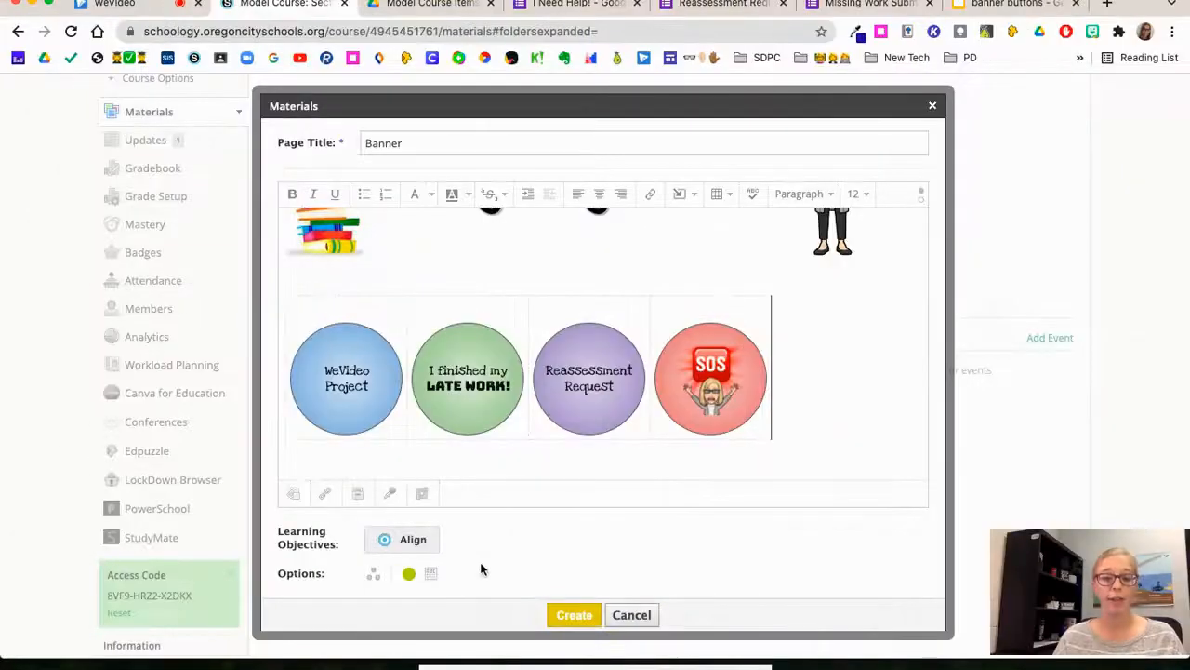
# Step: Set the Banner page to unpublished and create it
pyautogui.click(410, 575)
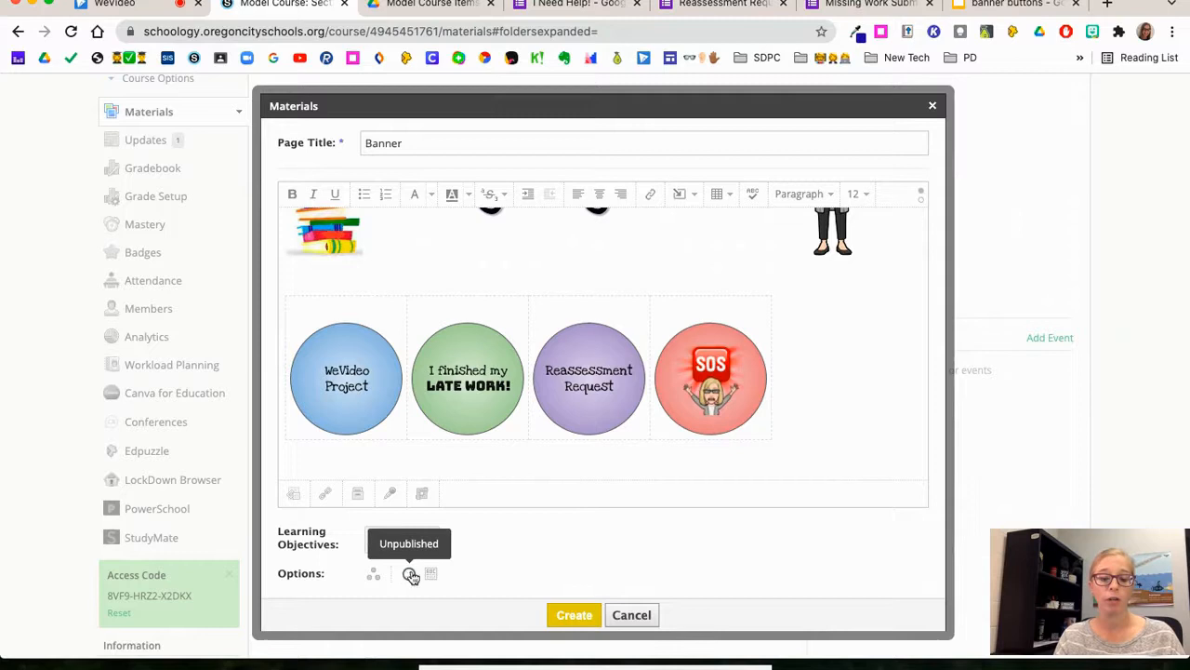
pyautogui.click(569, 618)
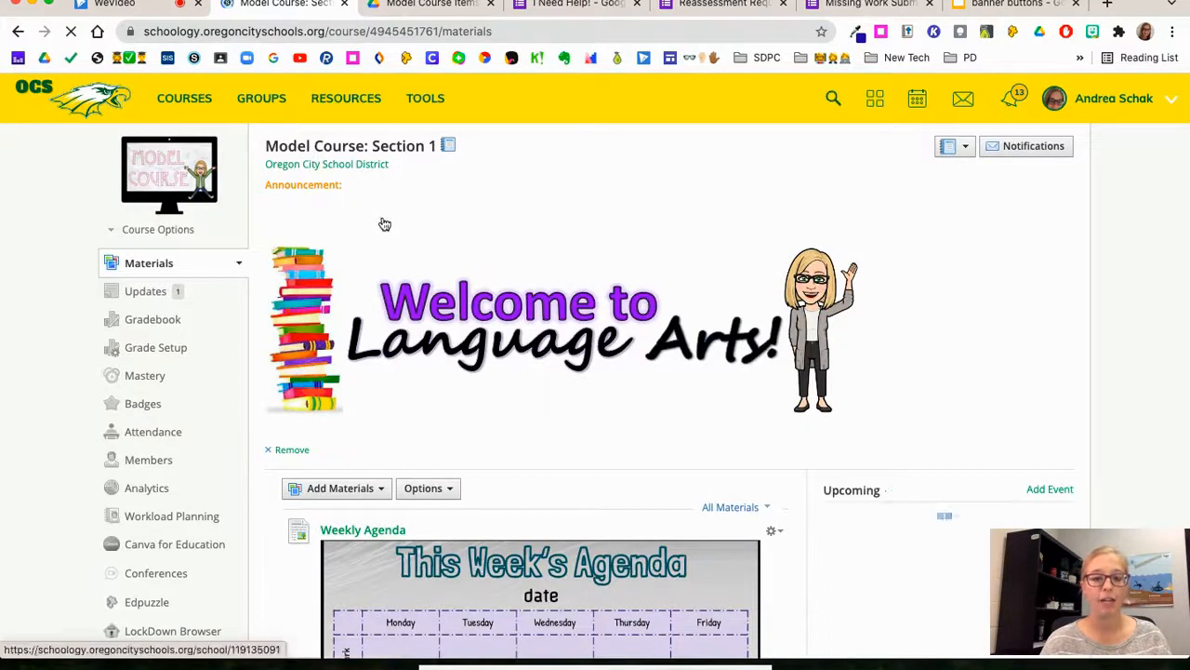
# Step: Open the Banner page from the course materials and select the banner image together with the row of buttons
pyautogui.scroll(-15, 382, 223)
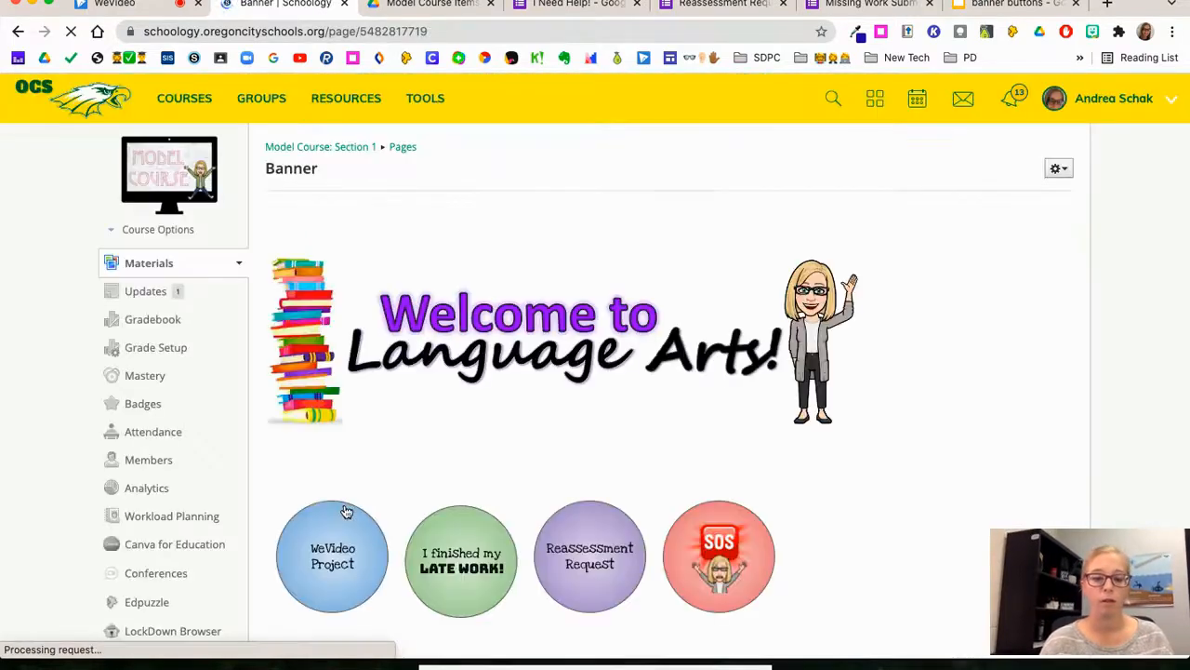
pyautogui.moveTo(863, 556); pyautogui.dragTo(294, 244)
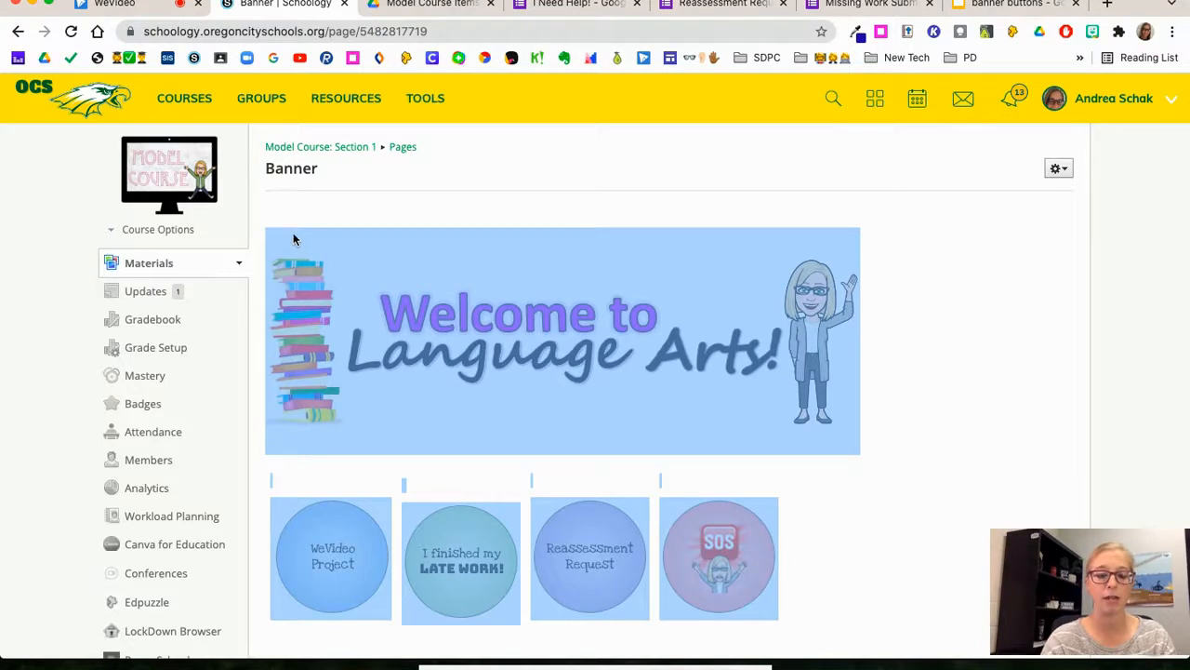
# Step: Paste the copied welcome banner and linked round buttons into a new post in the course's updates
pyautogui.click(151, 293)
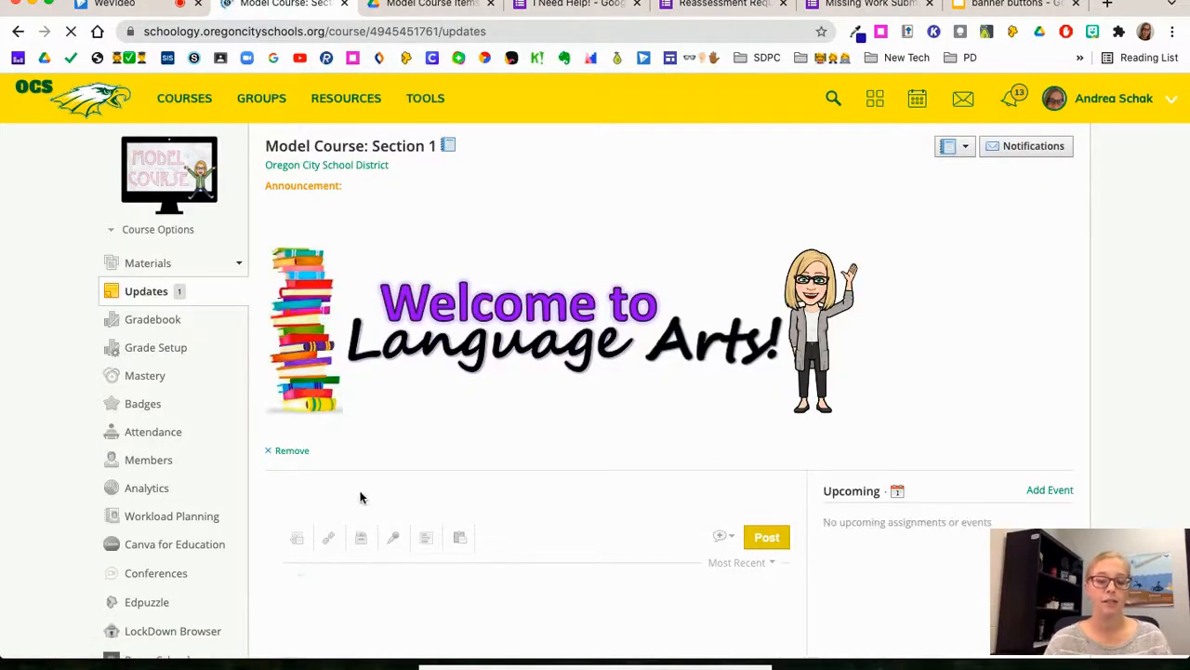
pyautogui.click(318, 503)
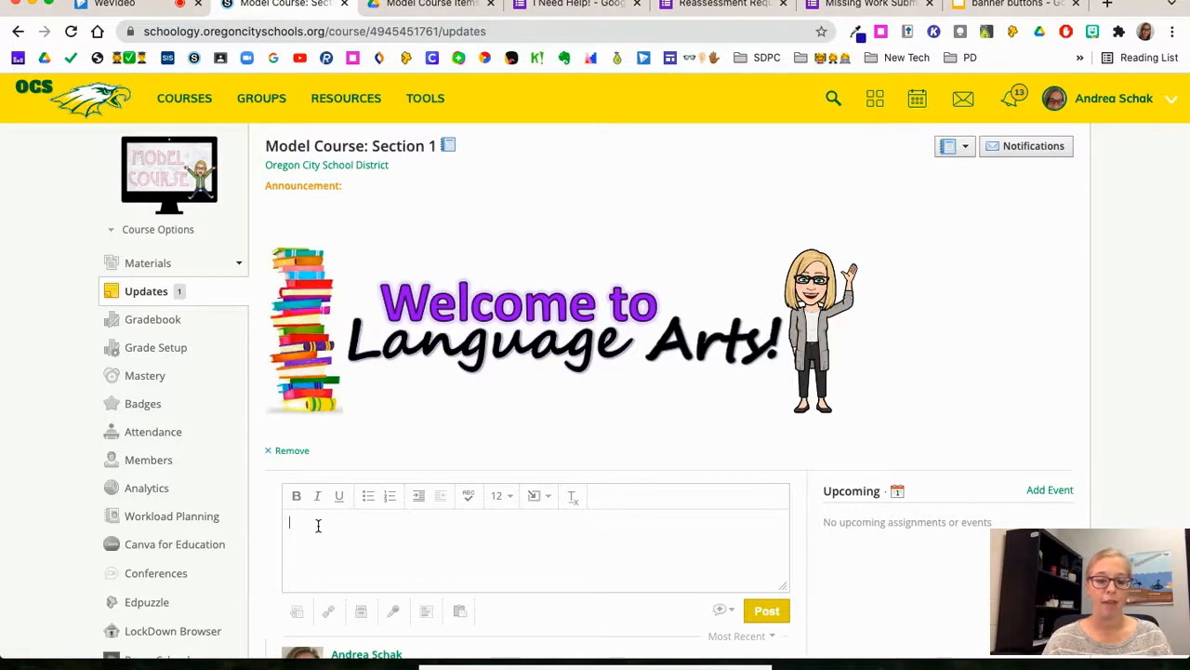
pyautogui.press('super+v')
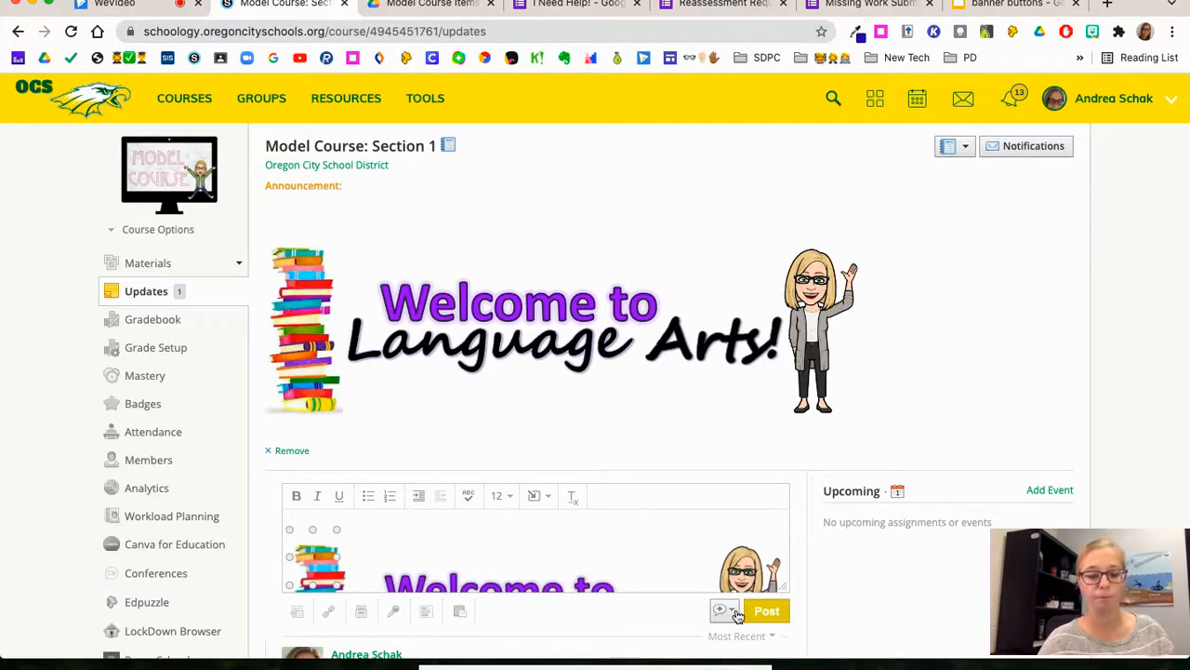
# Step: Enable both the bell and person options for the update and post it as the course announcement
pyautogui.scroll(-2, 736, 615)
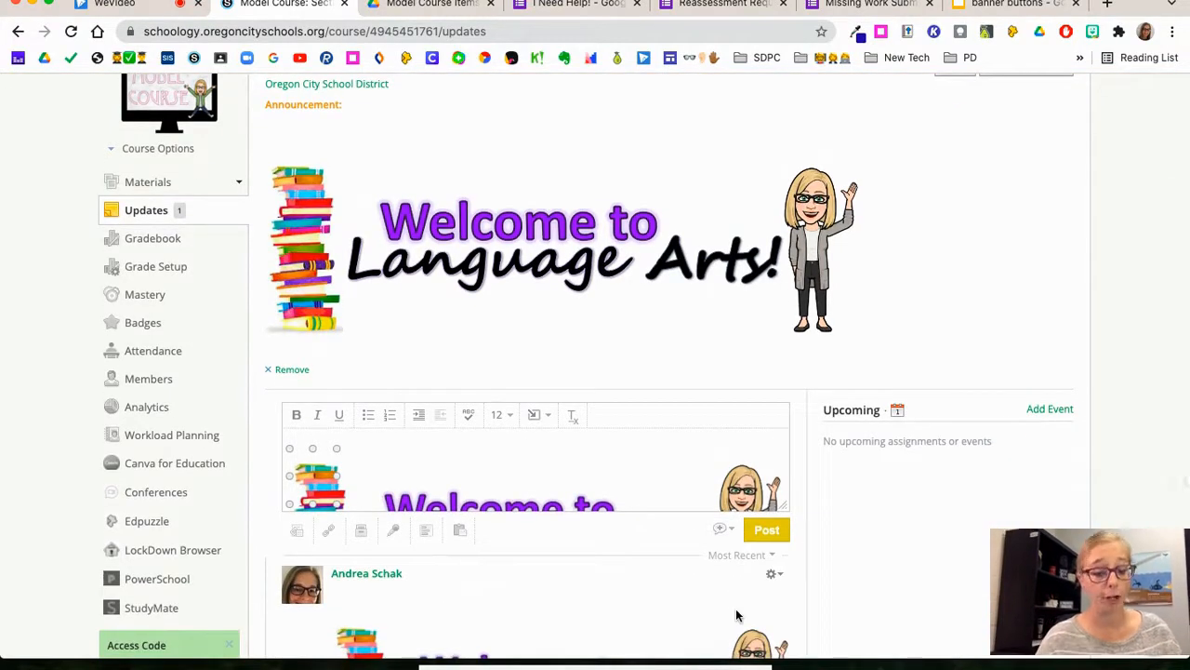
pyautogui.click(725, 530)
pyautogui.click(724, 557)
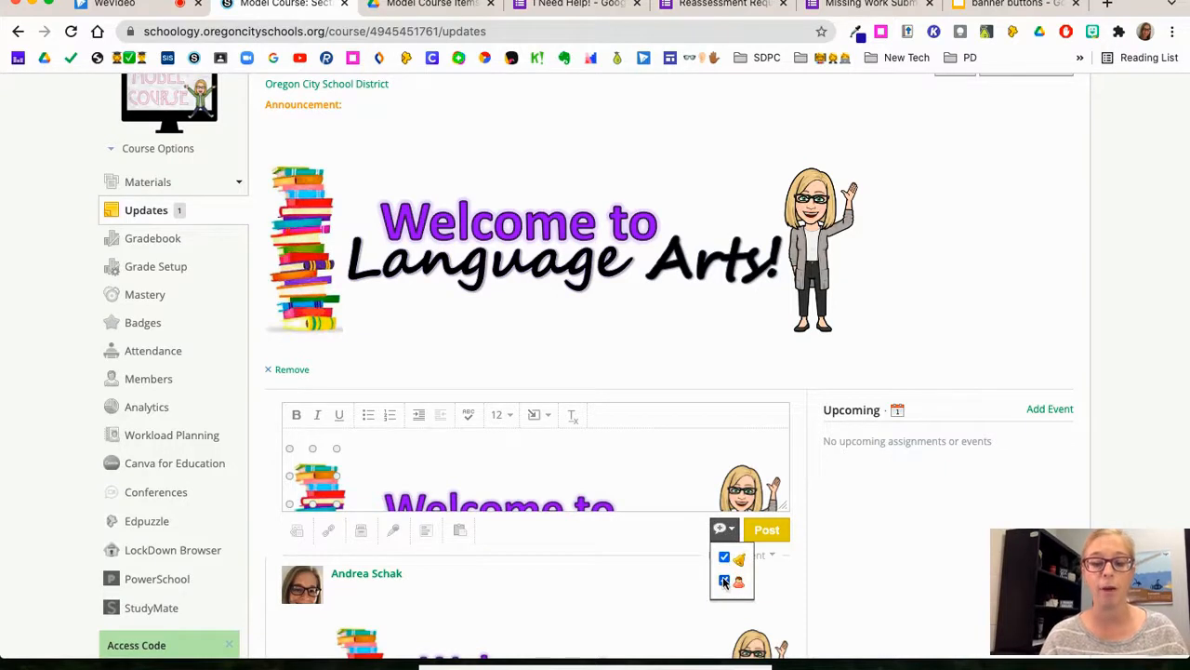
pyautogui.click(725, 581)
pyautogui.click(761, 536)
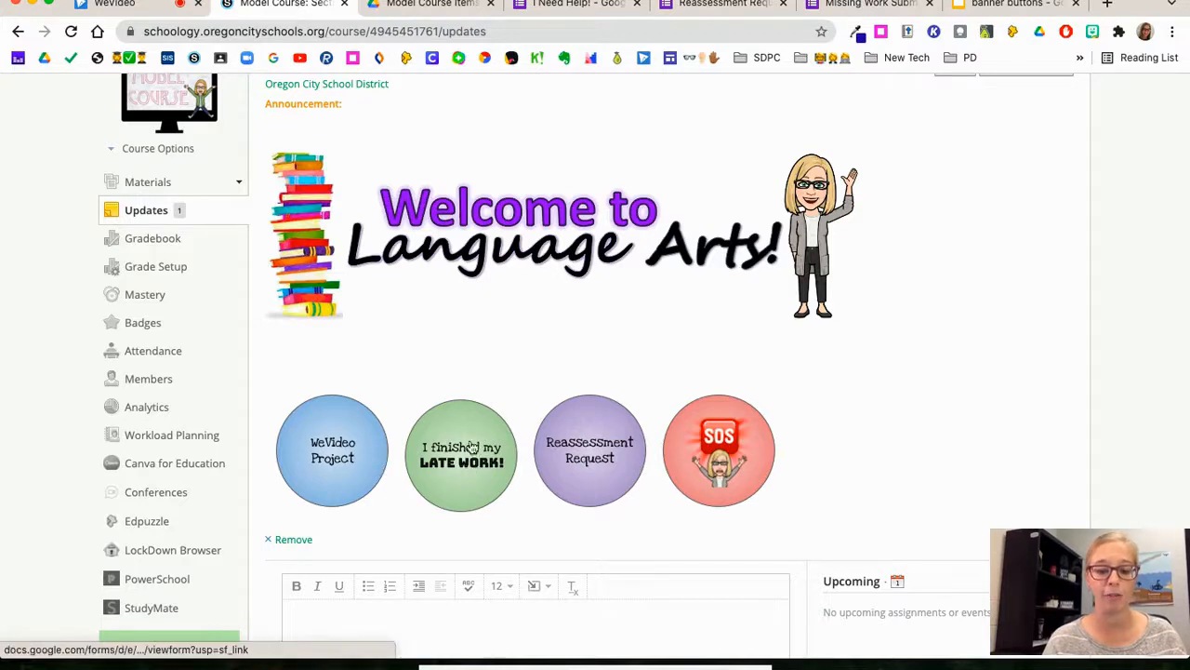
# Step: Test the Reassessment Request button in the posted announcement, and close the form it links to
pyautogui.click(570, 440)
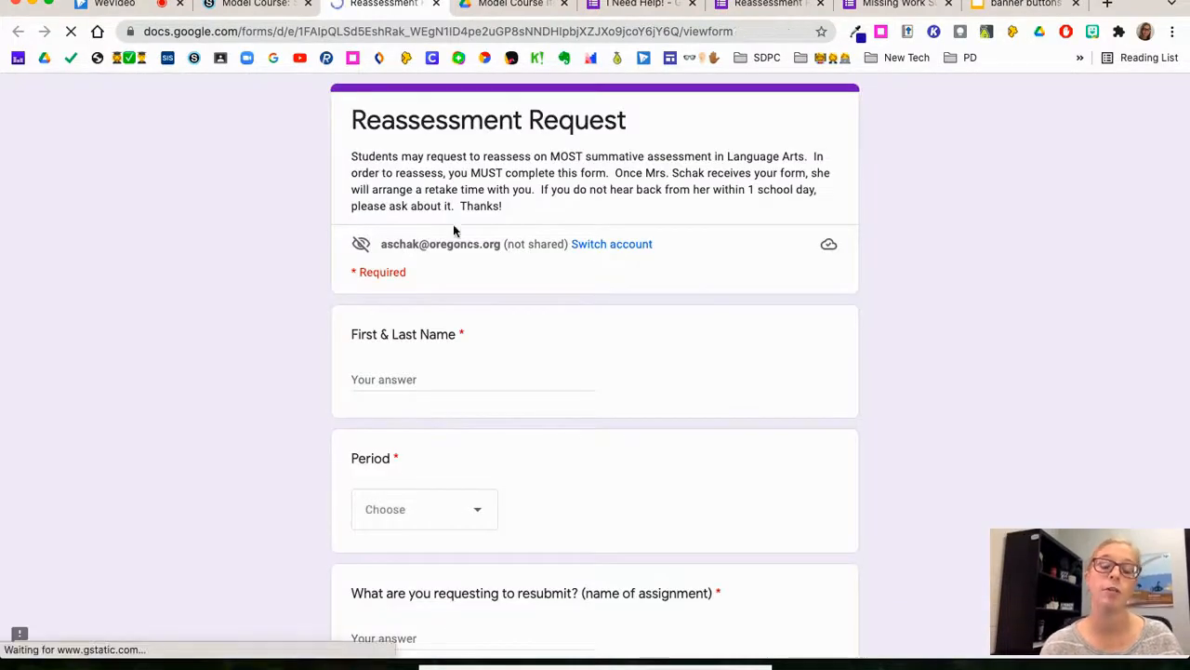
pyautogui.click(436, 4)
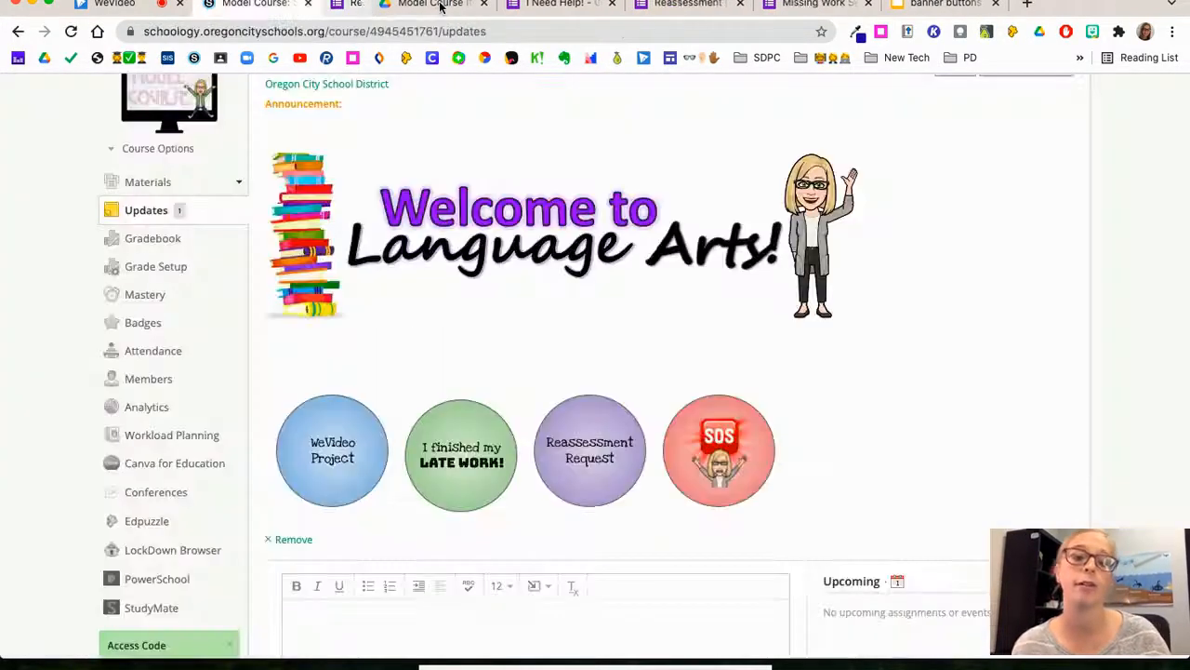